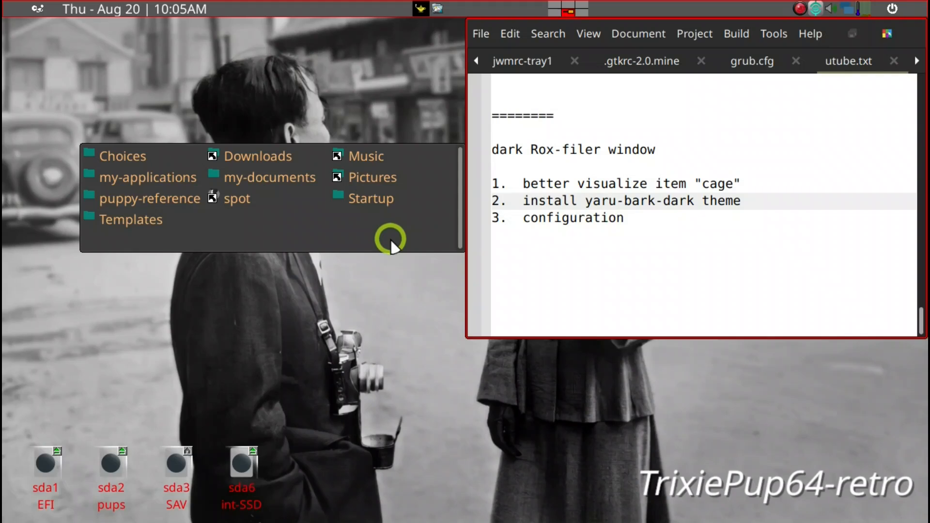
Step: Open the save folder on the sda3 drive and rename dpupt64rsave-x1360 to -dpupt64rsave-x1360
left_click(632, 219)
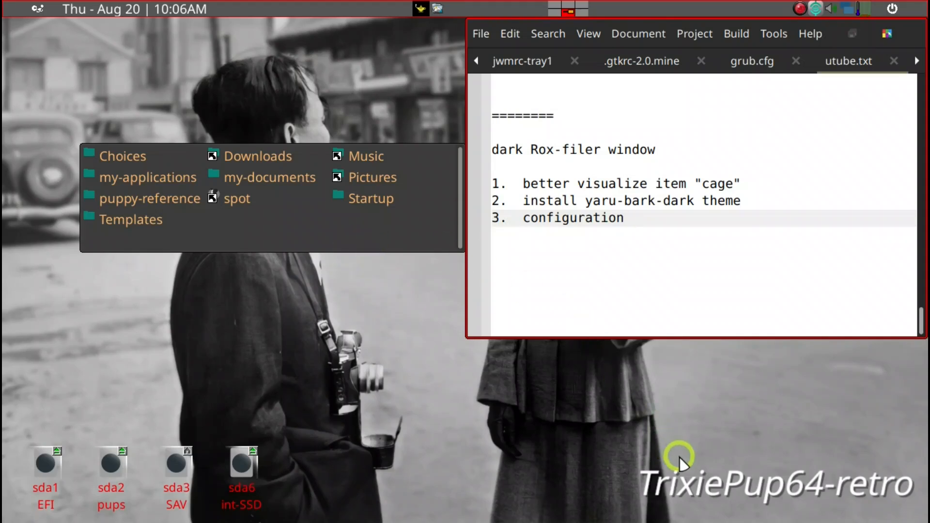
left_click(185, 471)
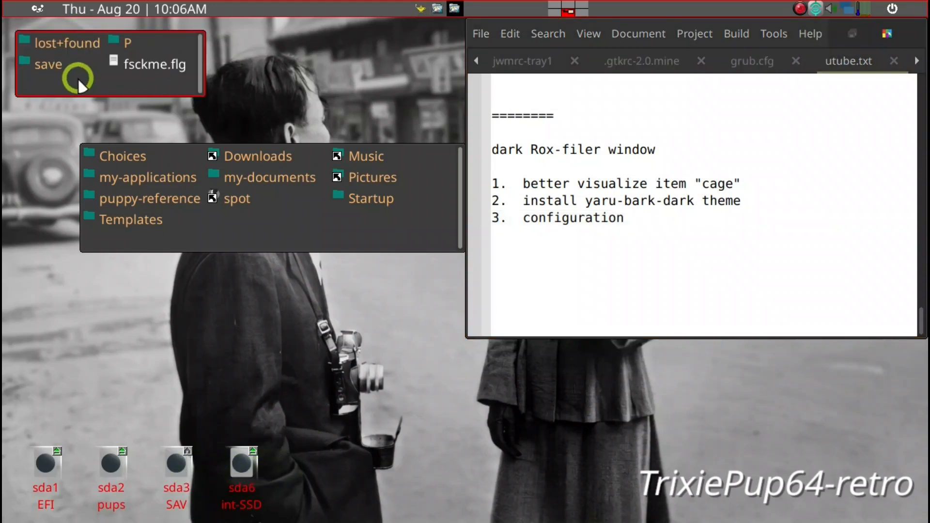
left_click(47, 62)
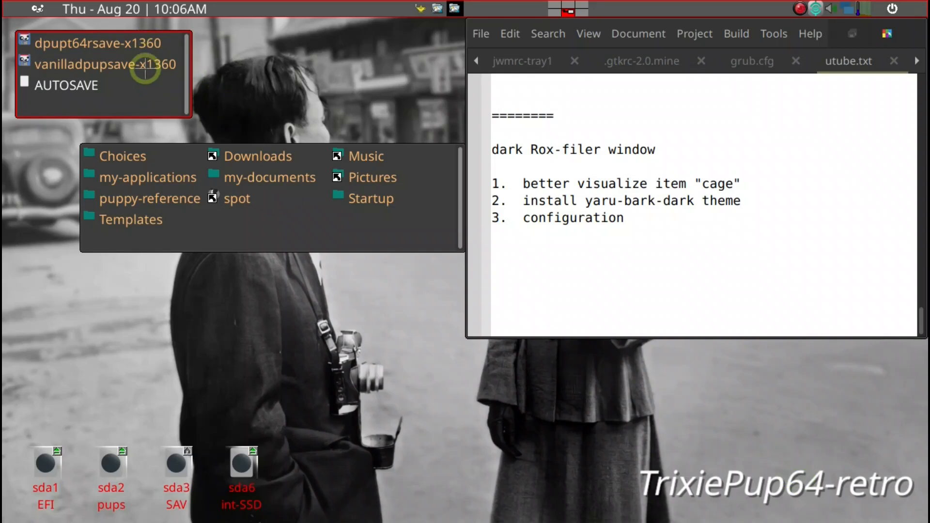
key("F2")
key("Left")
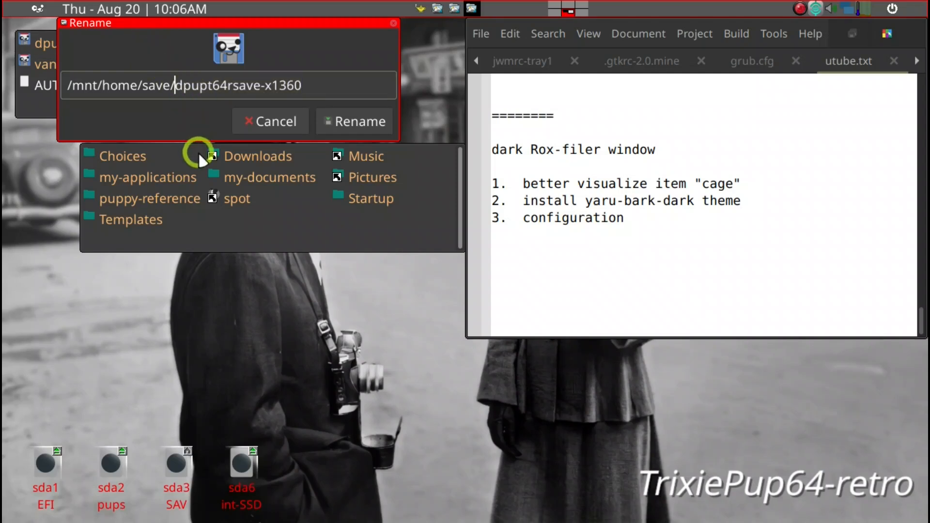
type("-")
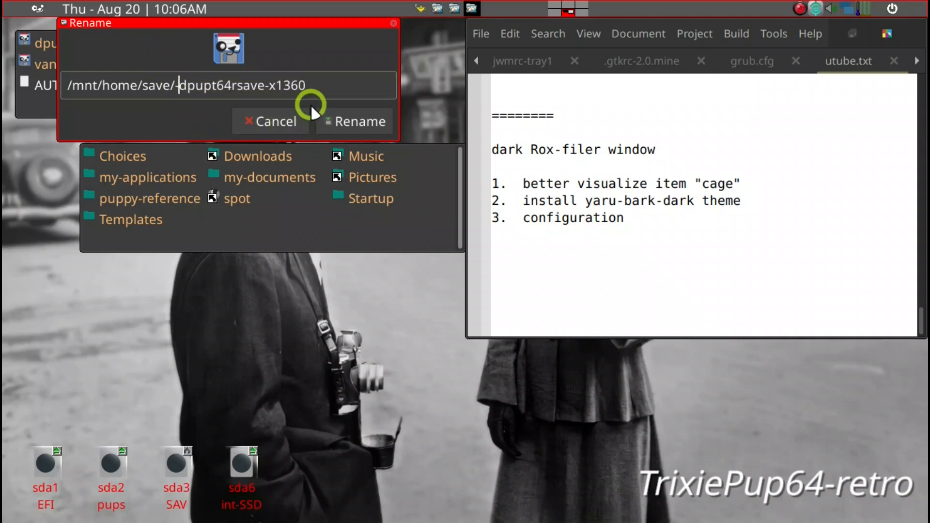
left_click(374, 119)
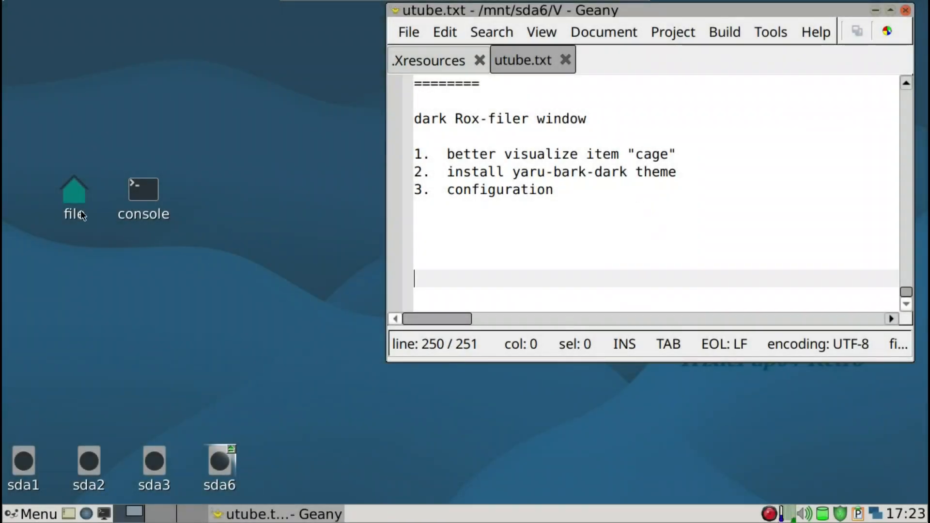
Step: Open the home folder, shrink its icons to the compact view, examine the focus outline across several items, and close the window
left_click(75, 203)
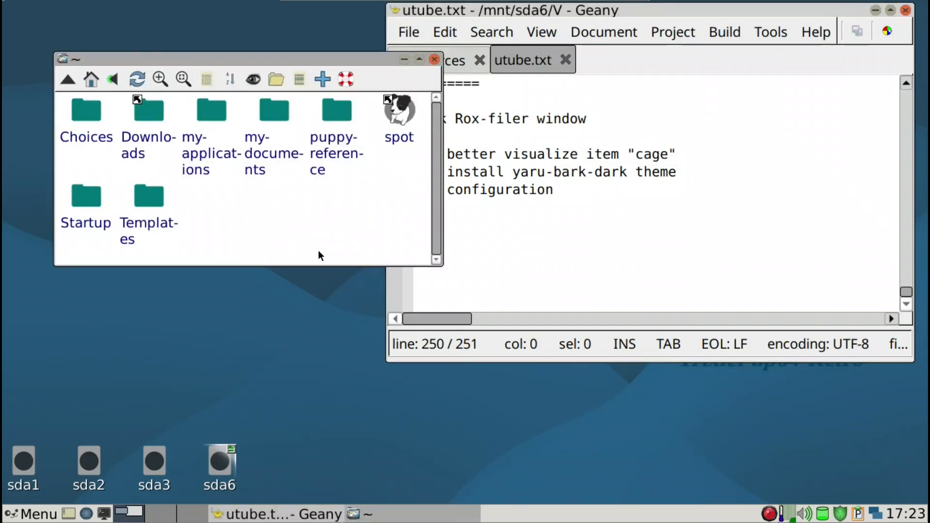
key("minus")
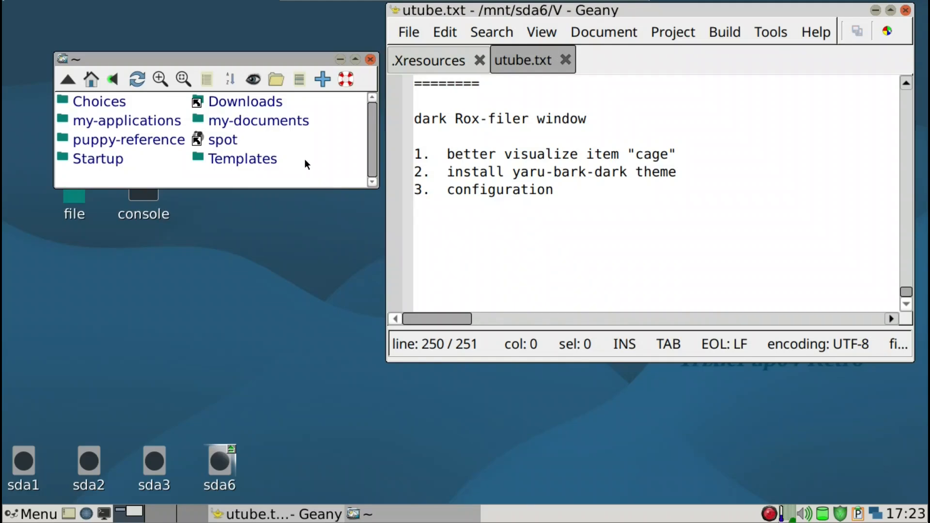
key("Down")
key("Down")
key("Down")
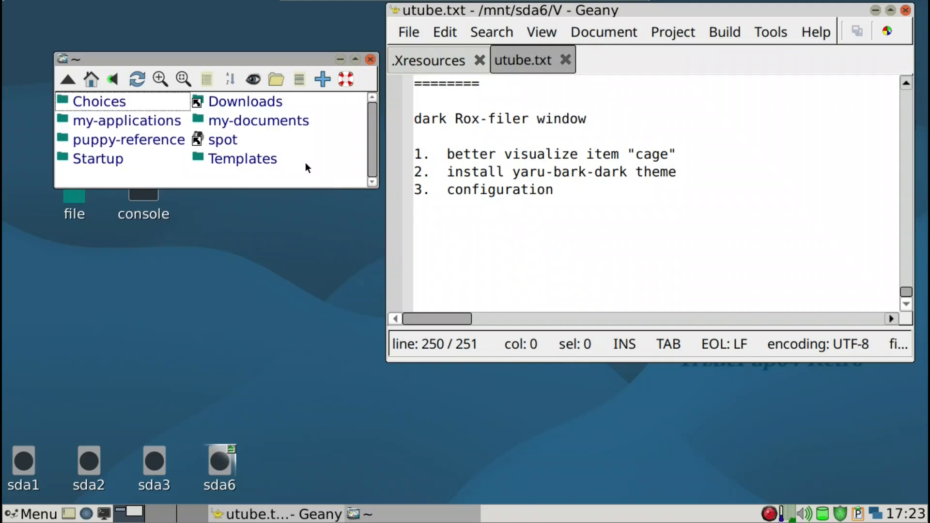
key("Right")
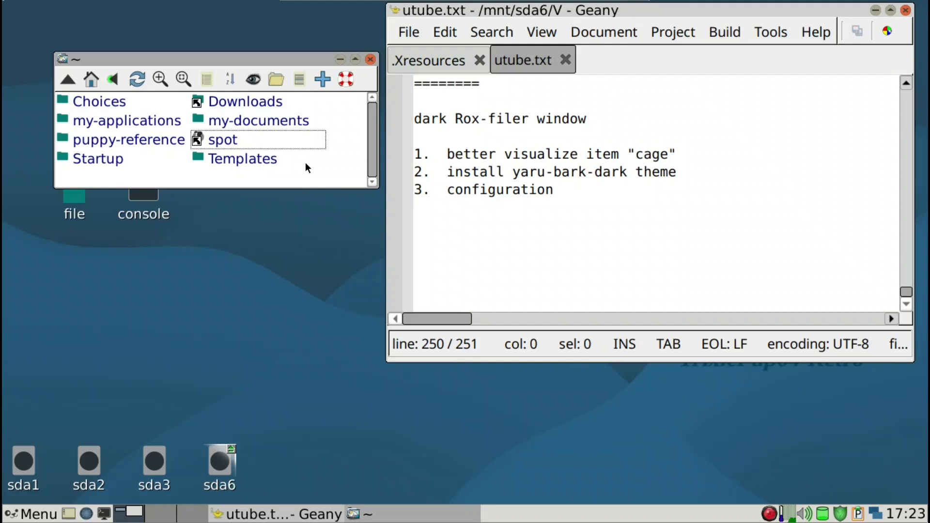
key("Up")
key("Down")
key("Down")
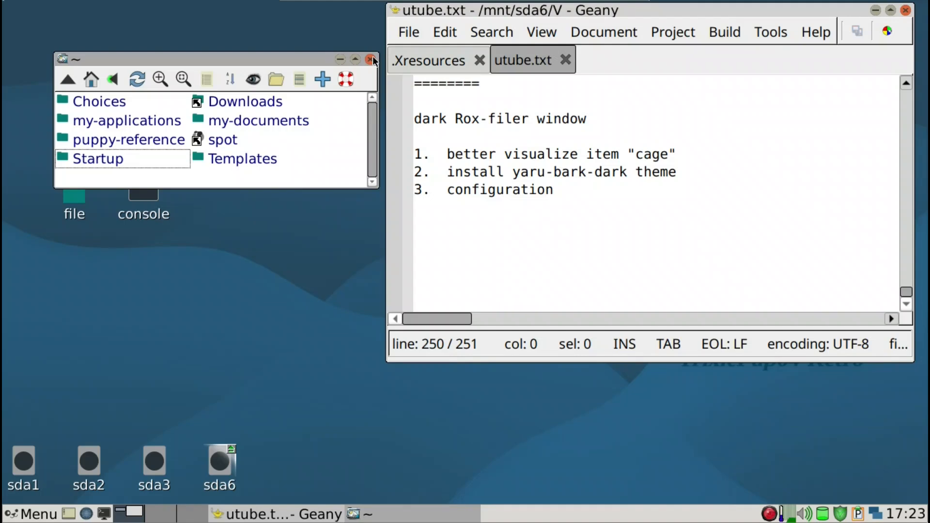
left_click(371, 60)
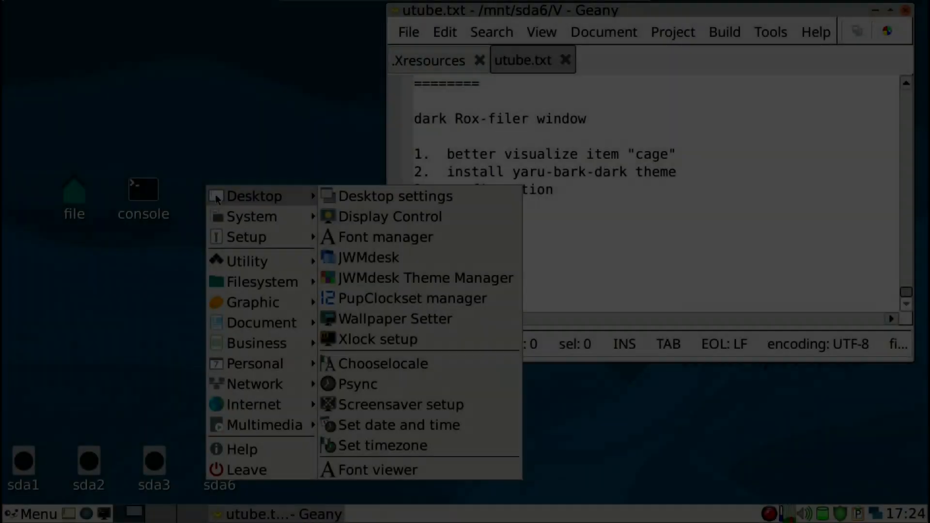
Step: Launch Synaptic Package Manager, reload the package information, and mark all upgrades
mouse_move(217, 238)
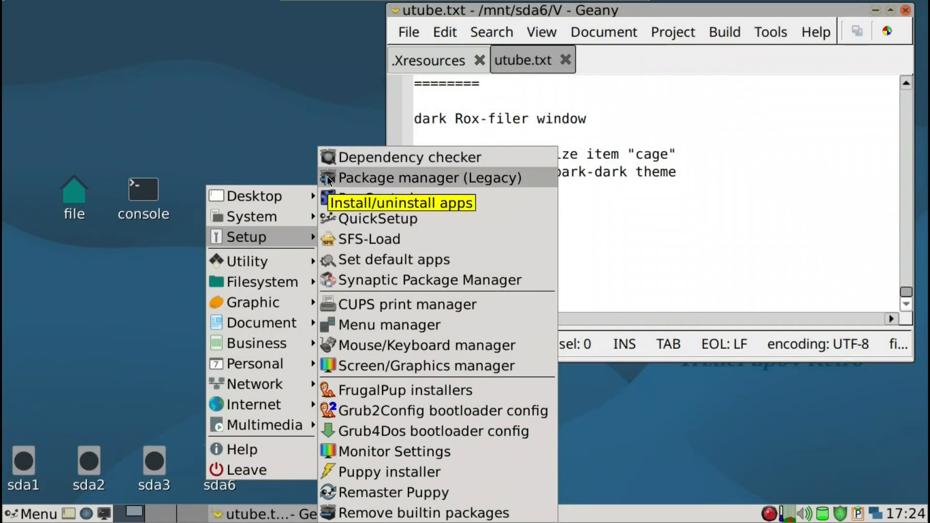
left_click(329, 281)
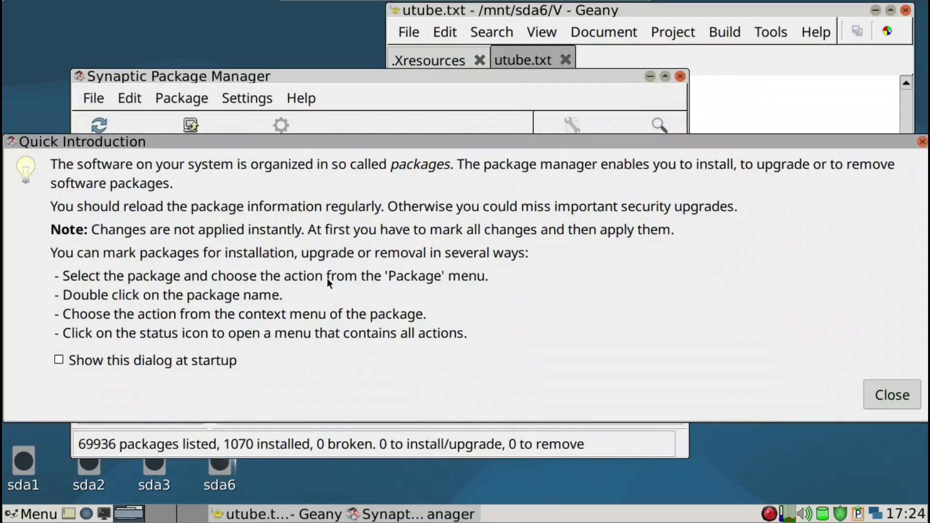
left_click(894, 399)
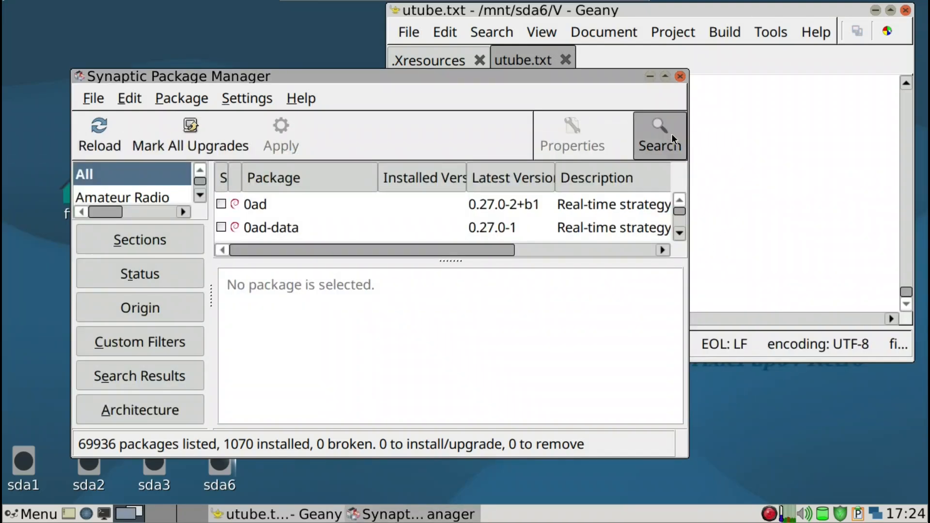
key("alt+F10")
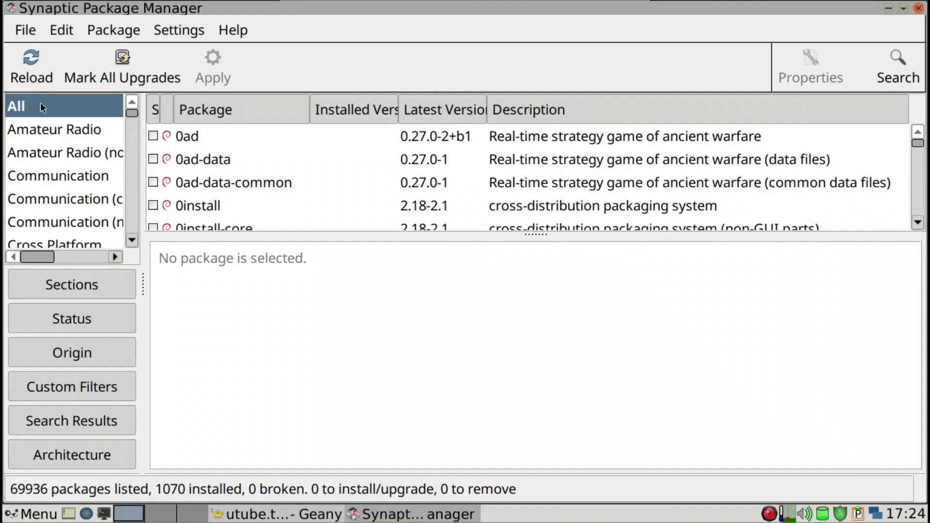
left_click(24, 79)
left_click(134, 86)
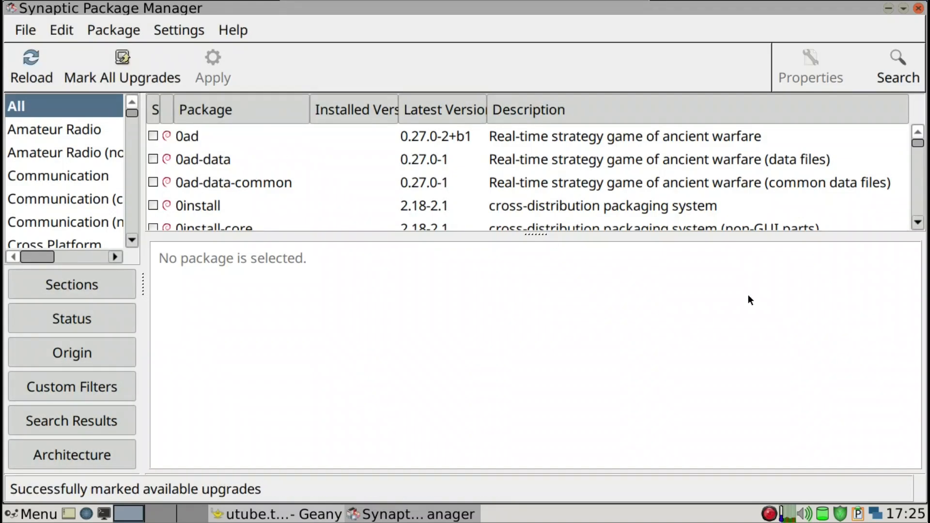
Step: Search package names and descriptions for "yaru theme"
key("ctrl+f")
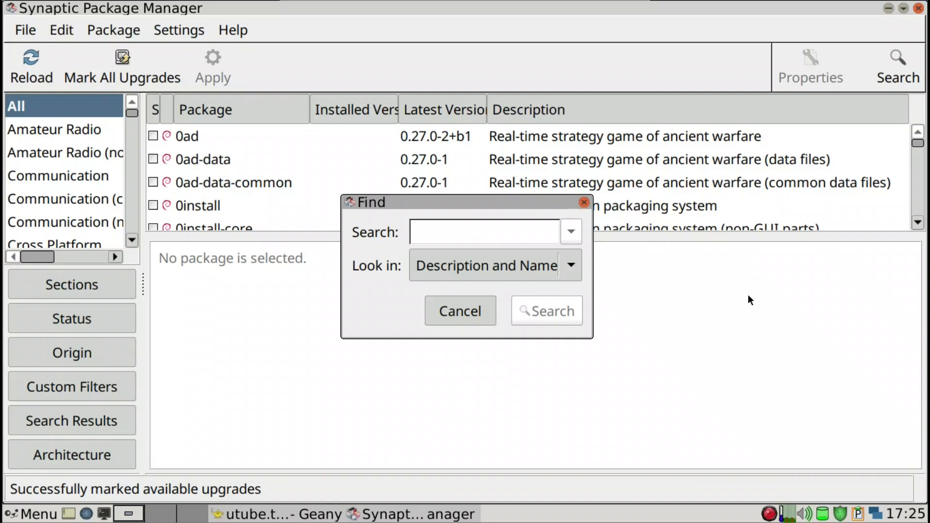
type("yar")
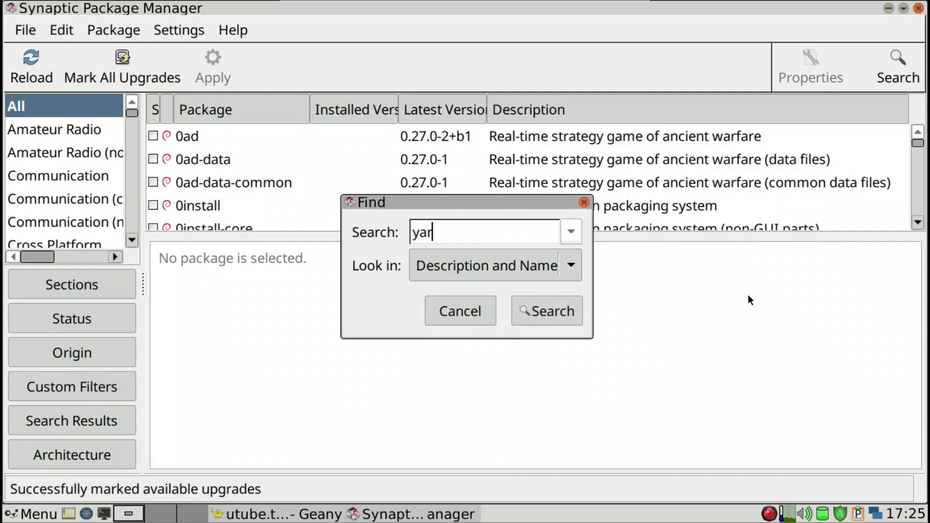
type("u theme")
key("Return")
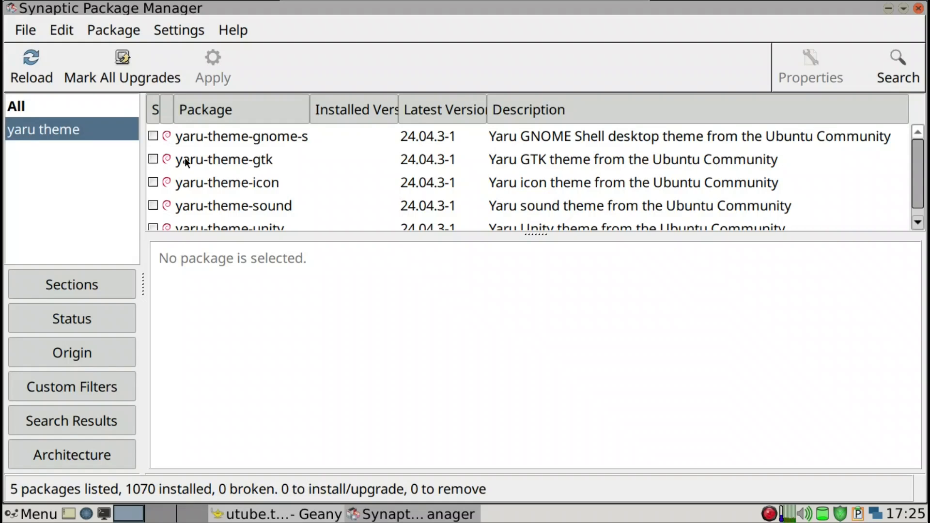
Step: Mark yaru-theme-gtk for installation together with the required gnome-themes-extra and gnome-themes-extra-data packages
scroll(343, 170, "down", 1)
scroll(344, 171, "up", 1)
left_click(153, 159)
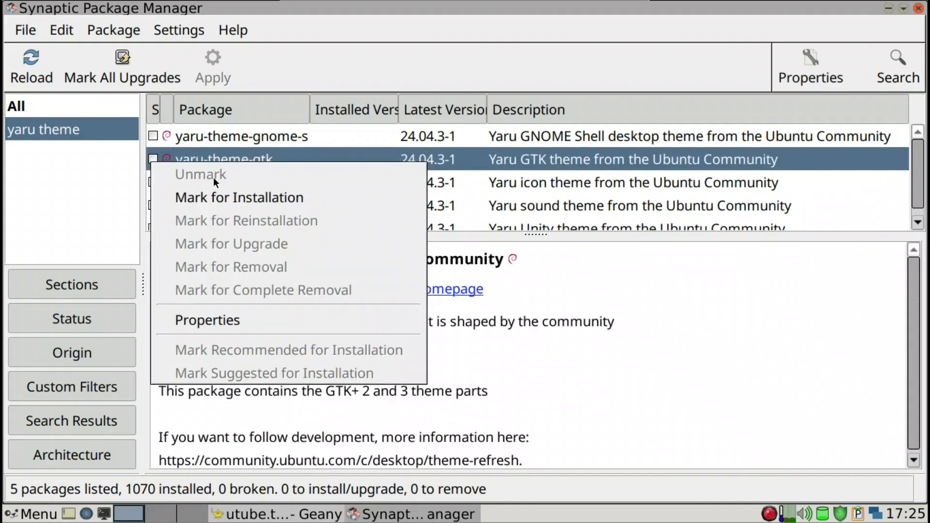
left_click(222, 193)
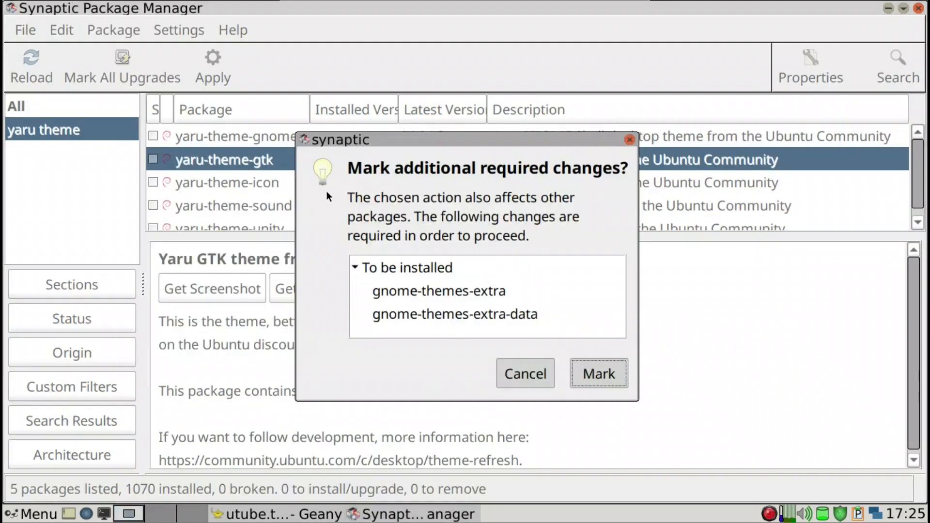
left_click(610, 377)
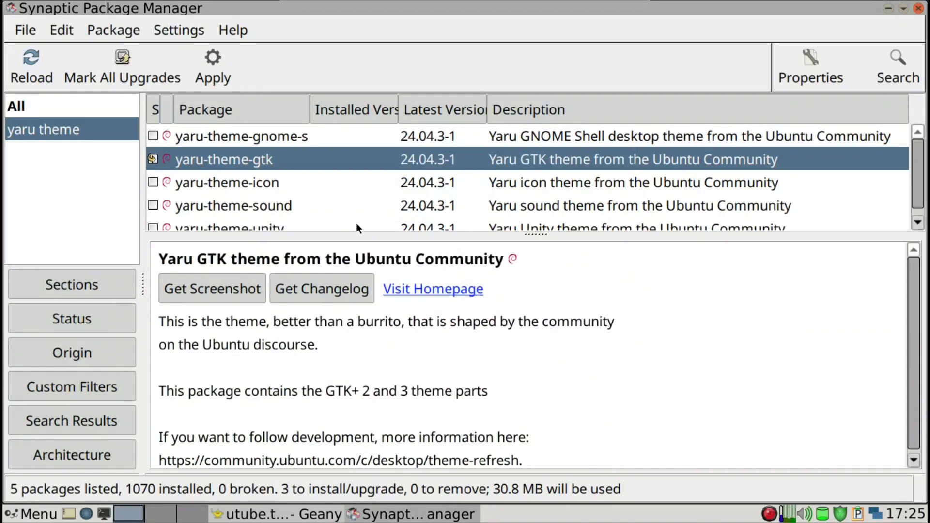
Step: Apply the marked changes to install the Yaru GTK theme packages and quit the package manager
scroll(356, 223, "down", 1)
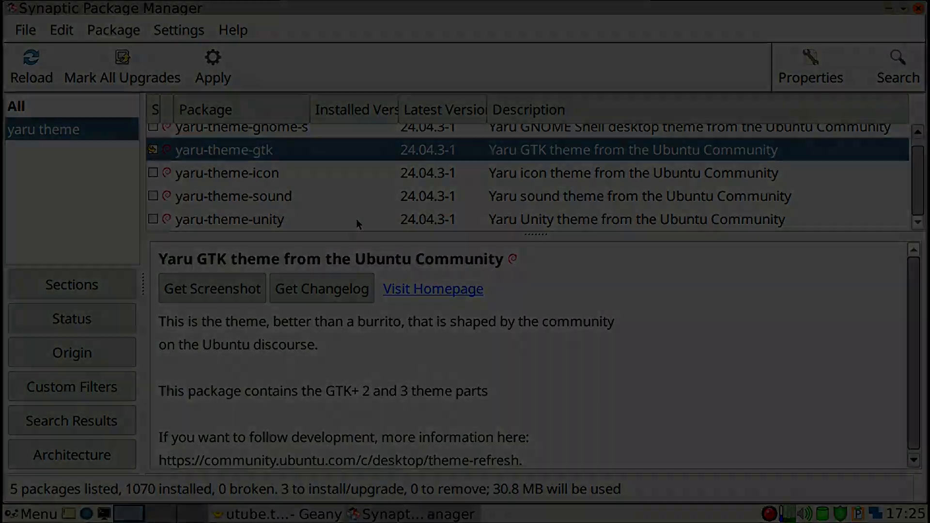
key("ctrl+p")
left_click(756, 428)
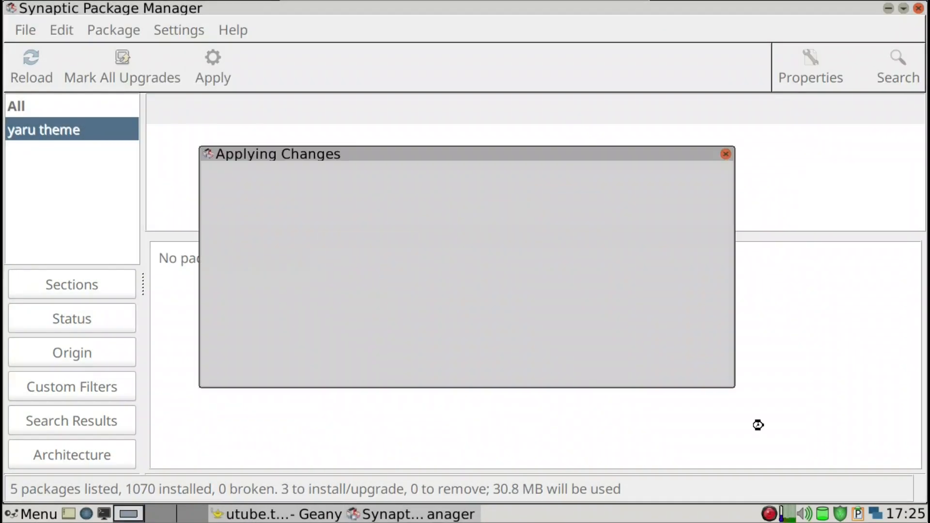
left_click(545, 295)
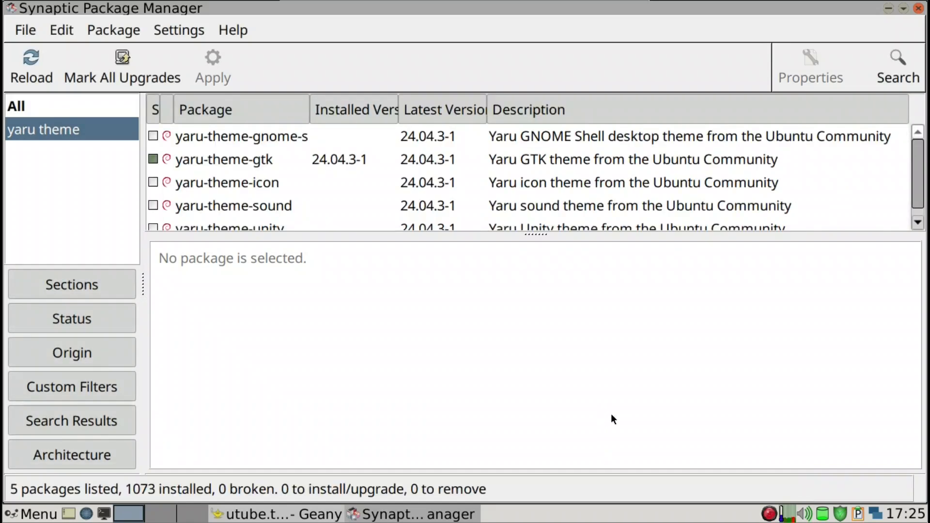
key("ctrl+q")
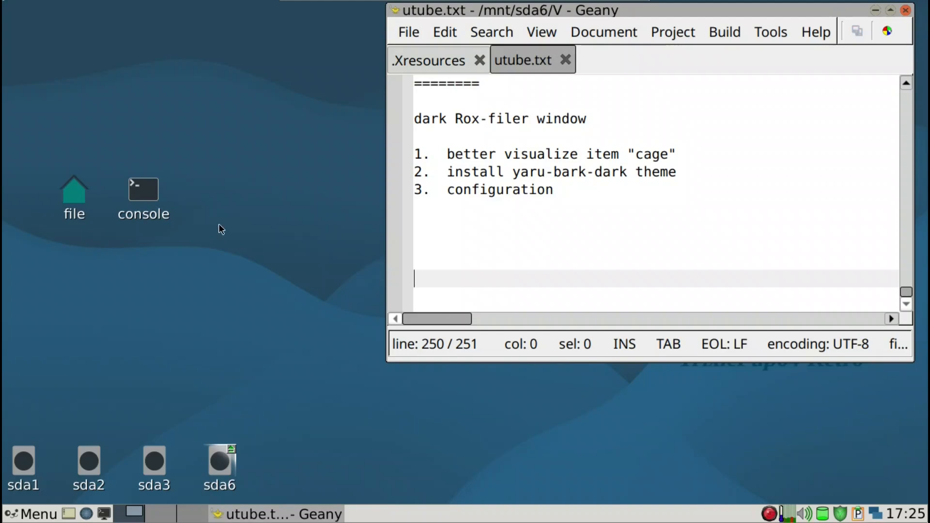
Step: Open JWMdesk from the desktop settings and let it manage the current JWM desktop
right_click(162, 121)
mouse_move(212, 135)
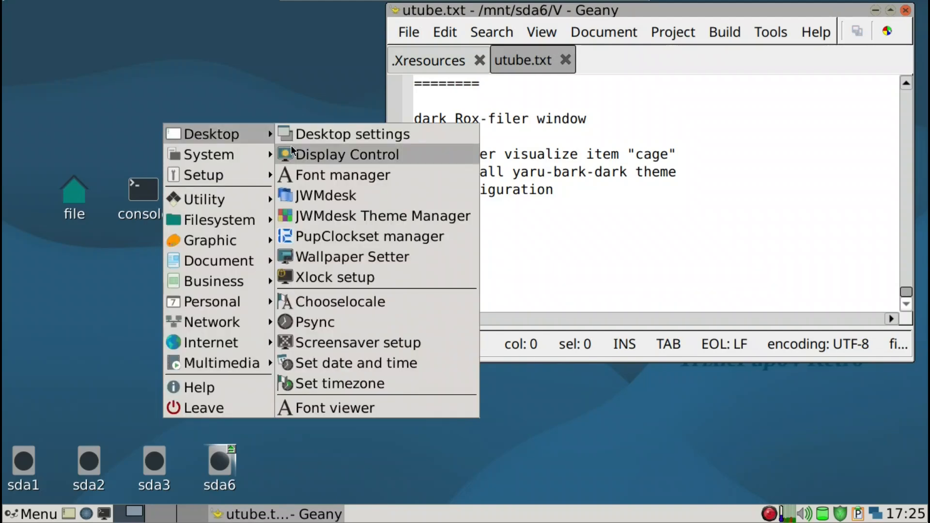
left_click(319, 196)
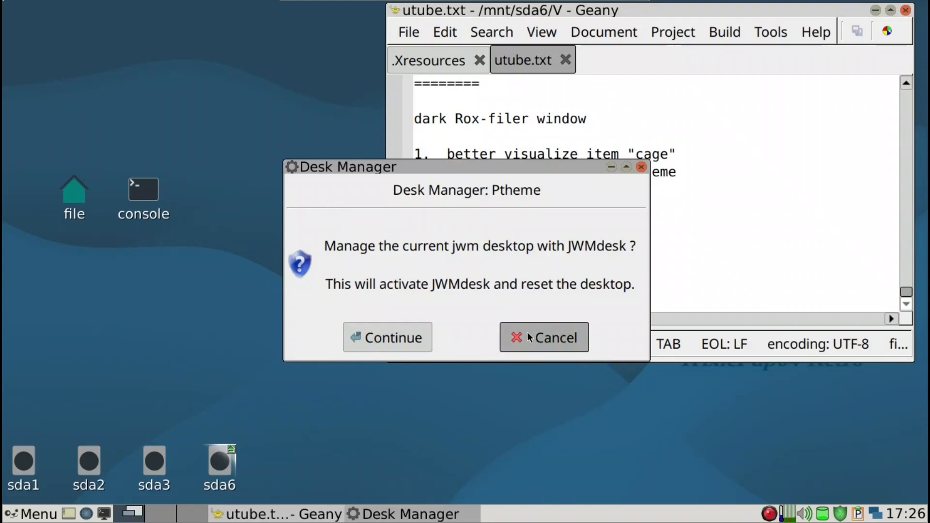
left_click(415, 332)
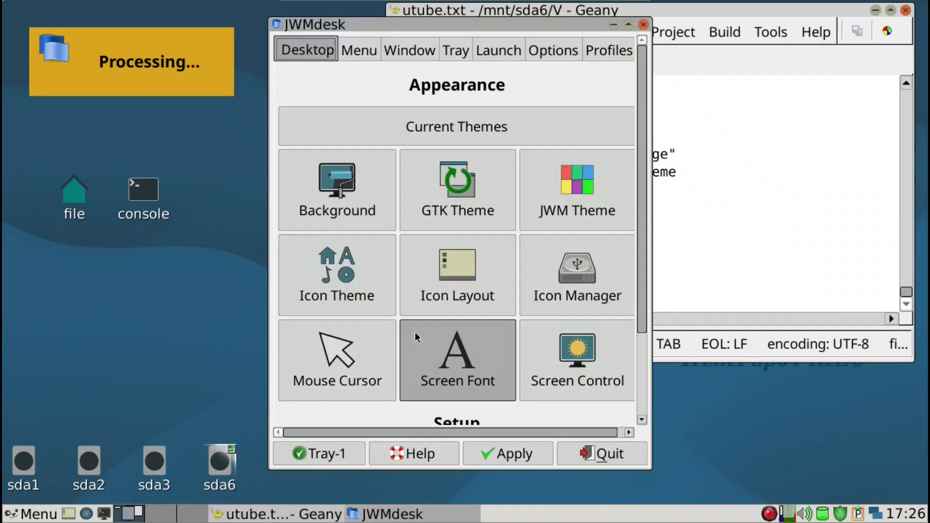
Step: Set the GTK theme to Yaru-bark-dark in the GTK Theme Switcher and close both settings windows
left_click(447, 207)
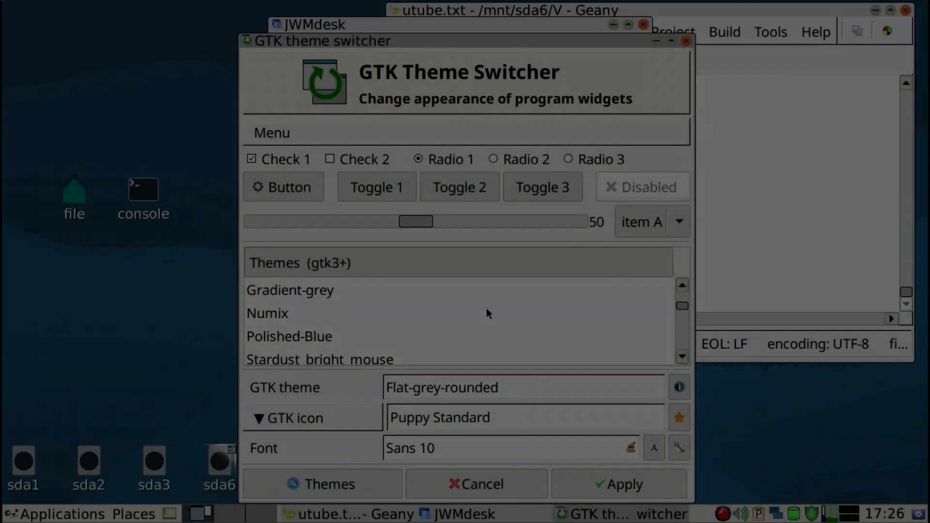
scroll(488, 310, "down", 2)
scroll(489, 313, "down", 3)
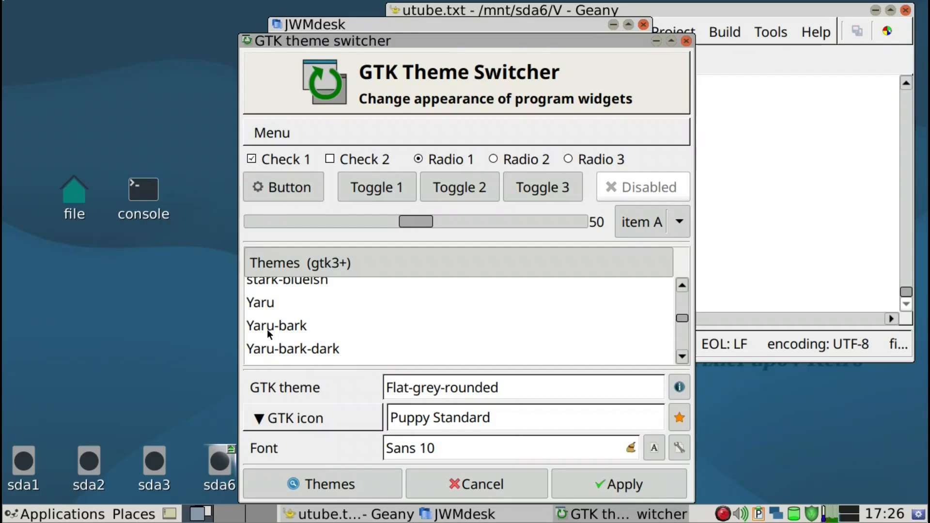
left_click(295, 346)
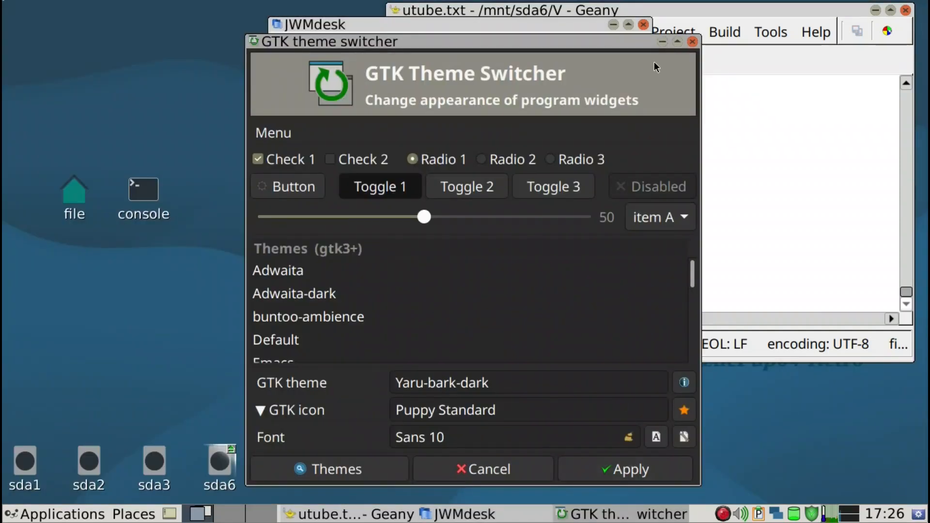
key("alt+F4")
key("alt+F4")
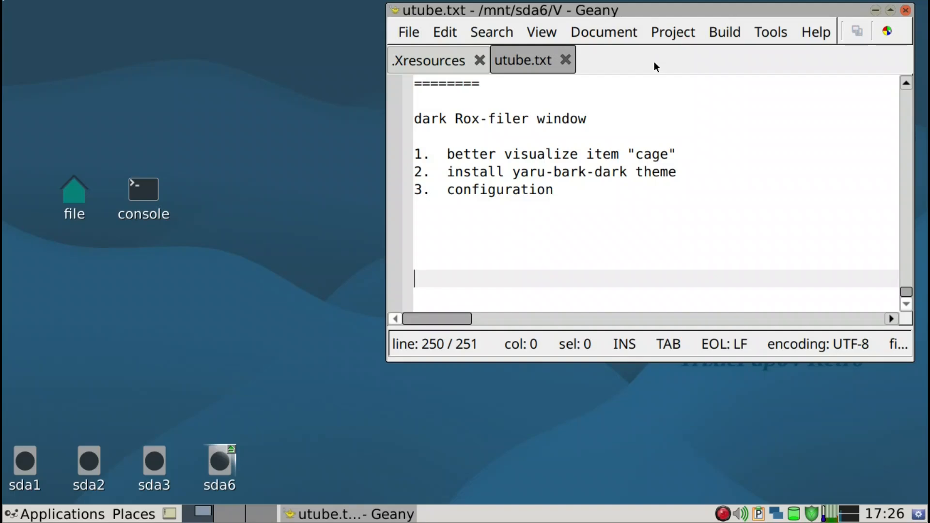
Step: Open the home folder in a ROX-Filer window, showing it with small icons and hidden files
left_click(70, 203)
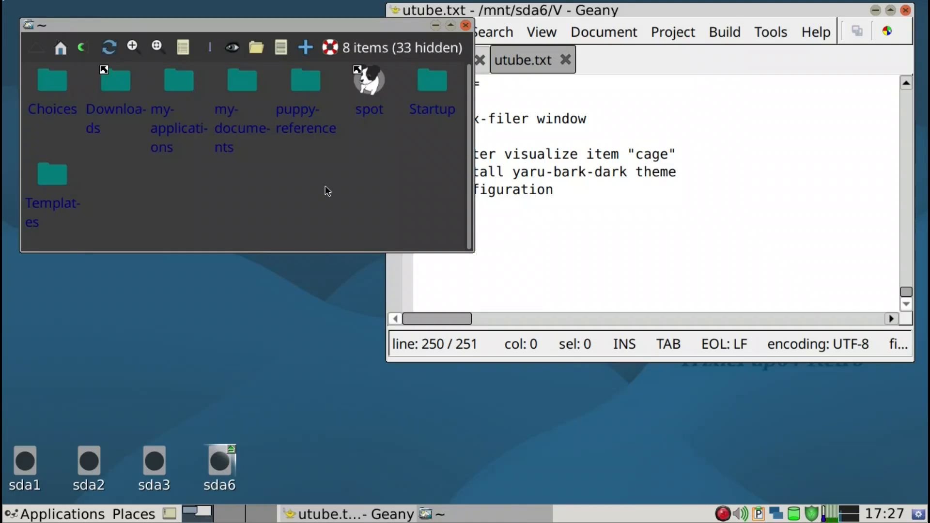
key("minus")
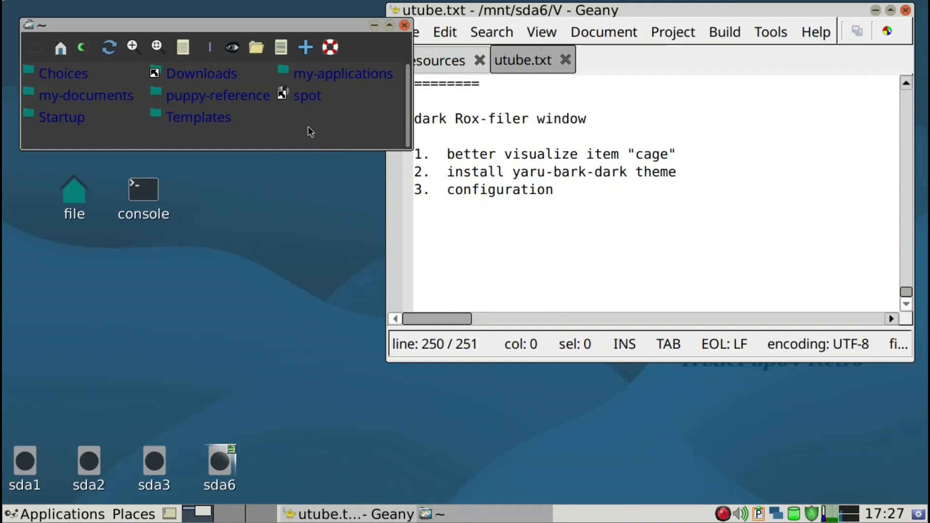
key("ctrl+h")
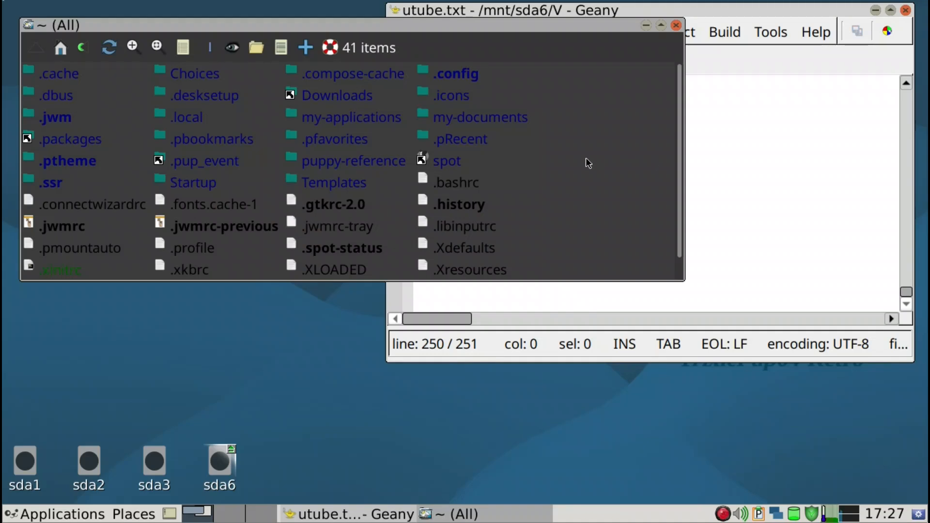
Step: Turn off colouring files based on their types in the filer options and accept the change
right_click(562, 159)
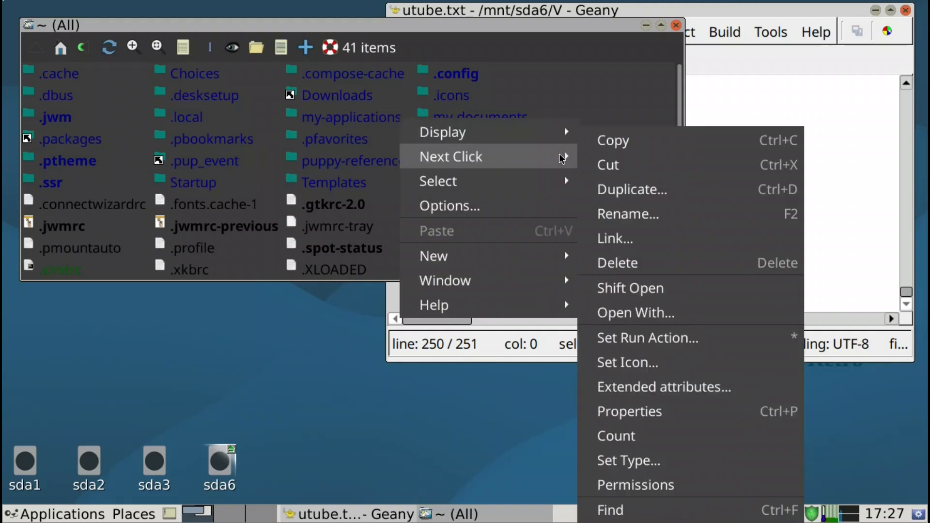
left_click(530, 210)
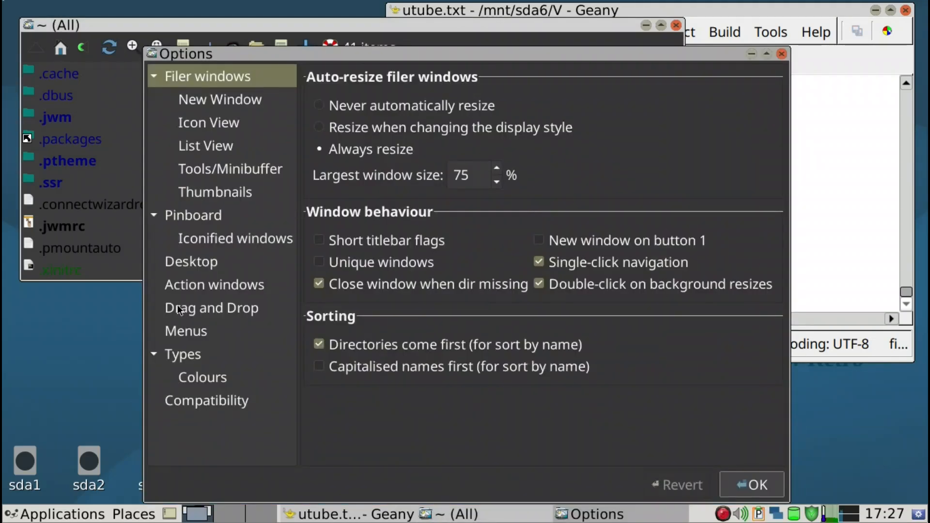
left_click(204, 374)
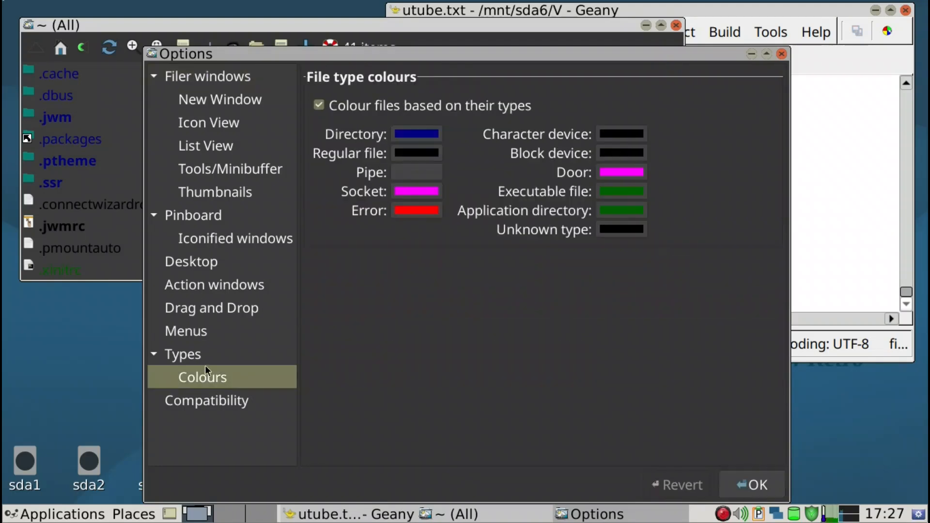
left_click(321, 107)
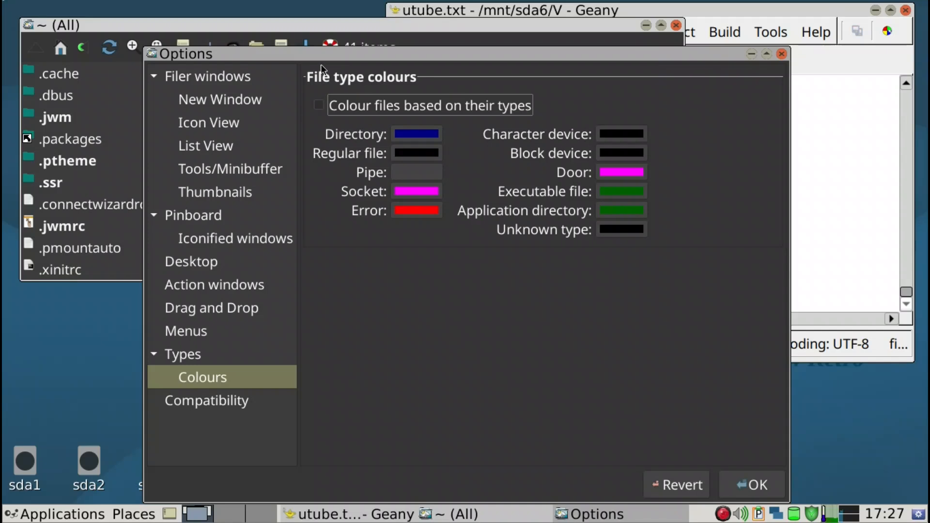
left_click_drag(322, 55, 381, 52)
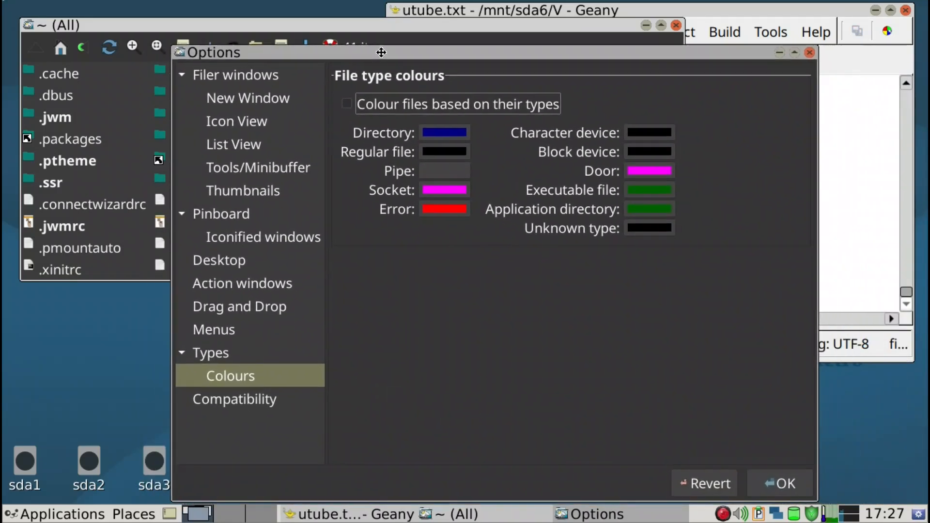
left_click(786, 483)
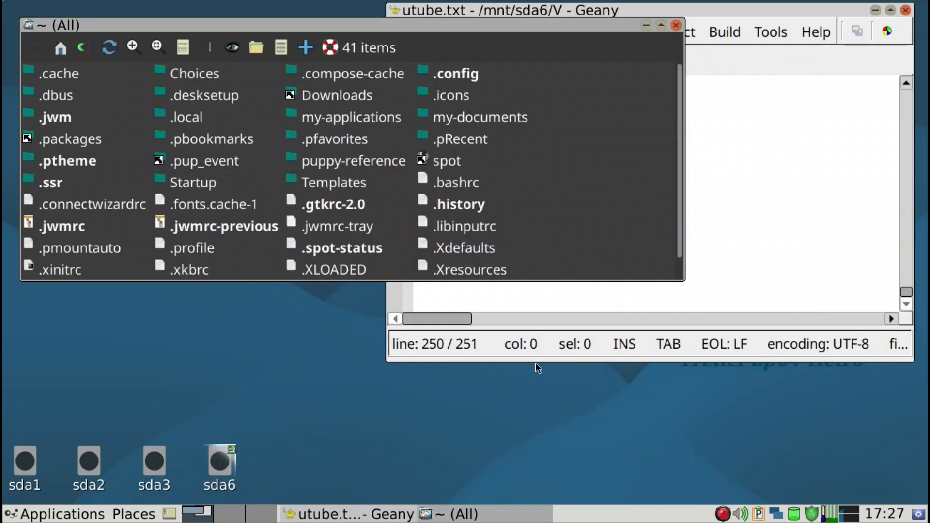
Step: Move the item cursor through the home folder's directories and files to examine how the current item is outlined
key("Down")
key("Down")
key("Down")
key("Down")
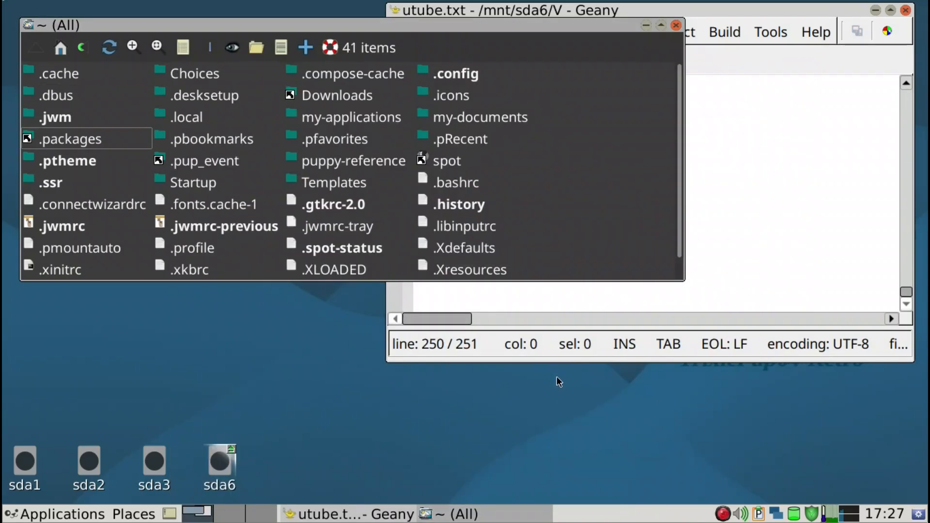
key("Right")
key("Right")
key("Right")
key("Down")
key("Down")
key("Left")
key("Down")
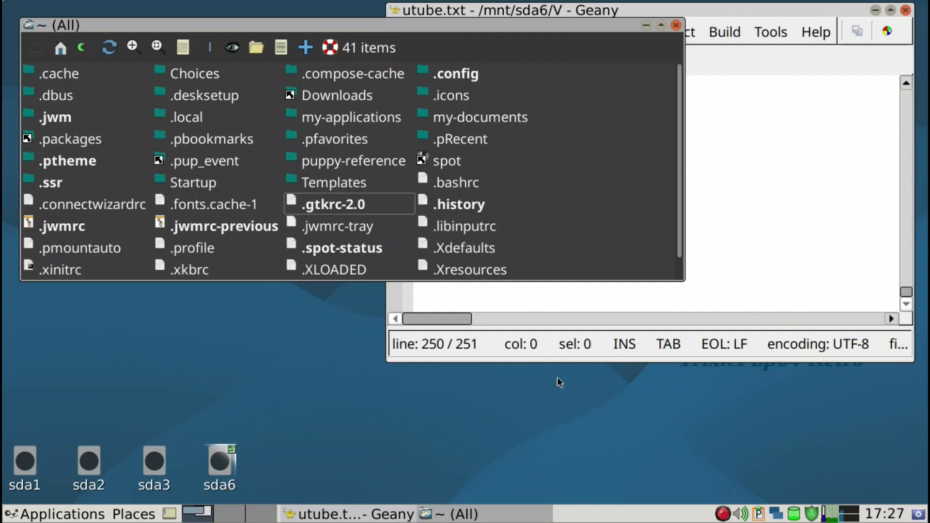
key("Left")
key("Left")
key("Down")
key("Down")
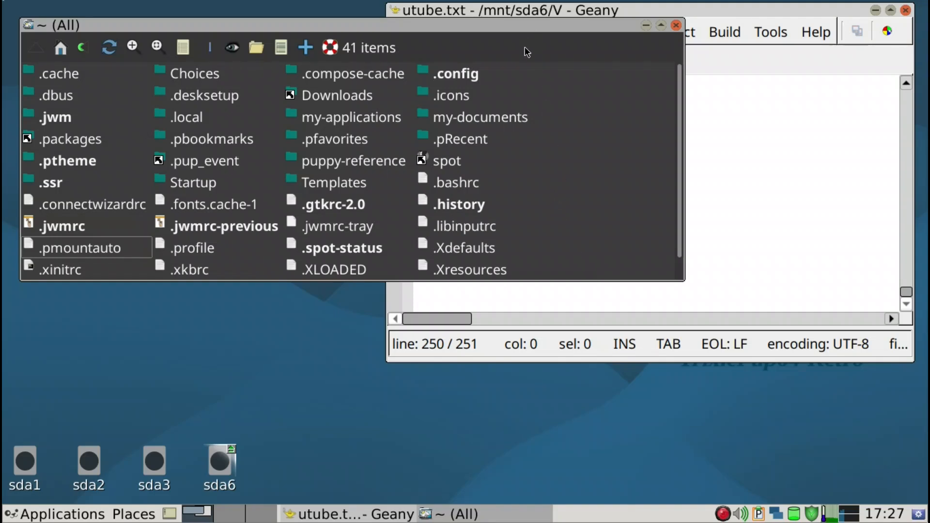
Step: Move the home folder window down the desktop, consult the utube.txt notes, and return to the folder
left_click_drag(524, 24, 527, 155)
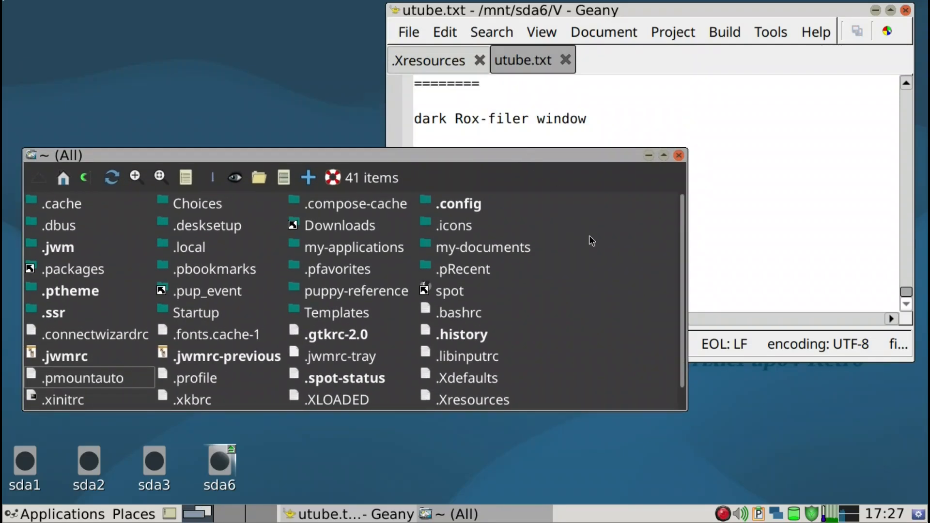
left_click(783, 174)
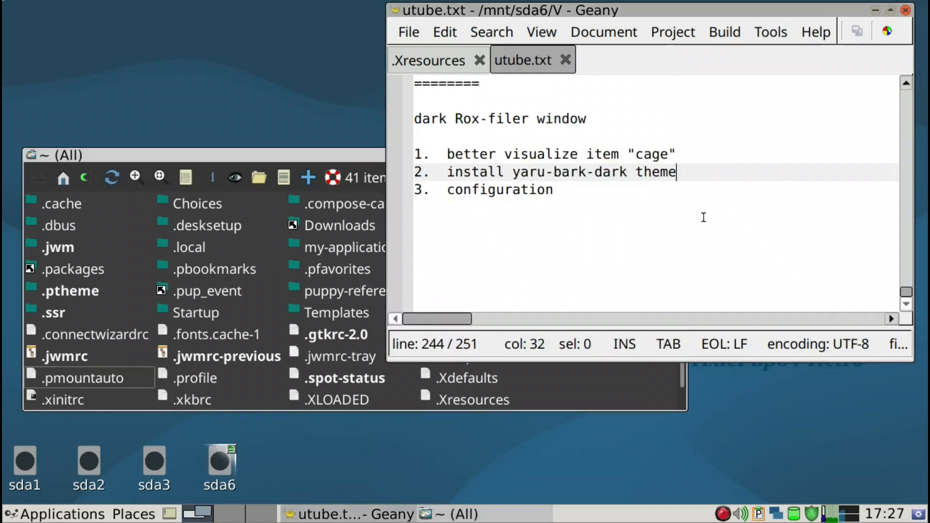
left_click(561, 395)
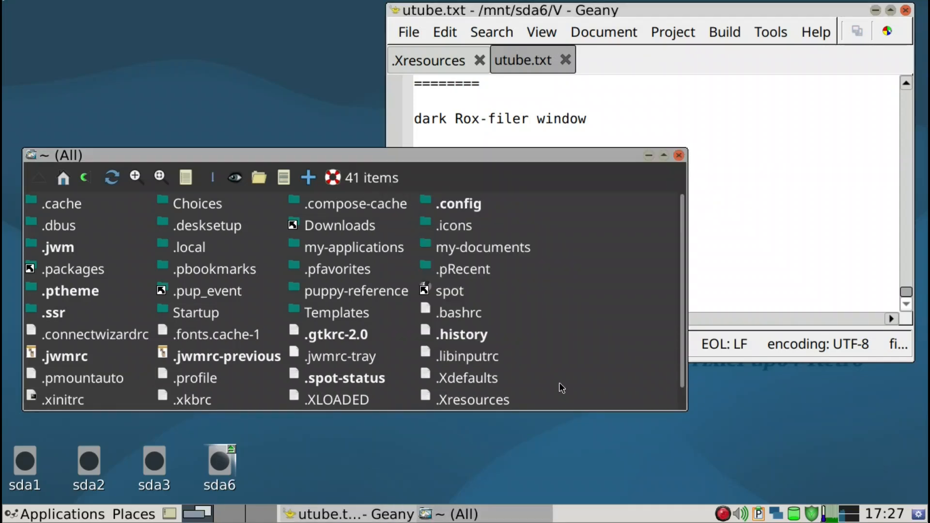
Step: In the filer options, make new windows inherit options from the source window and show hidden files
right_click(539, 340)
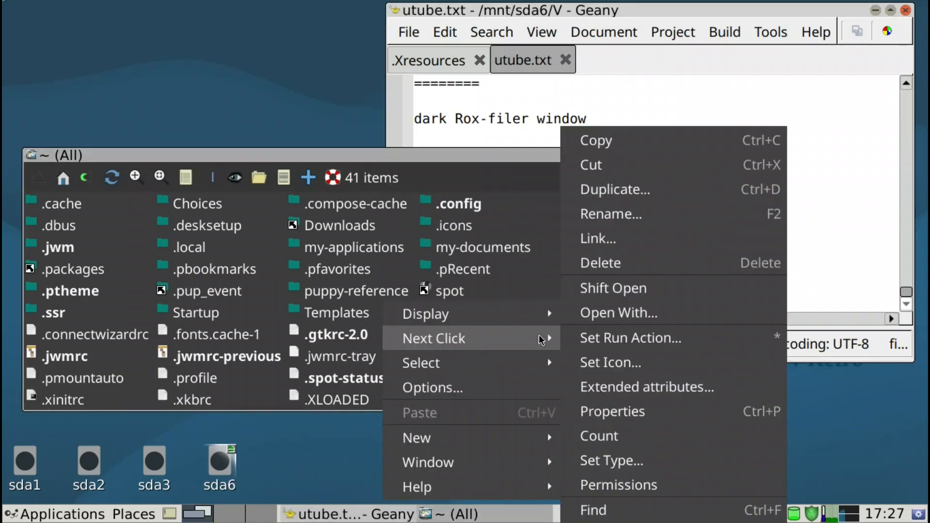
left_click(522, 385)
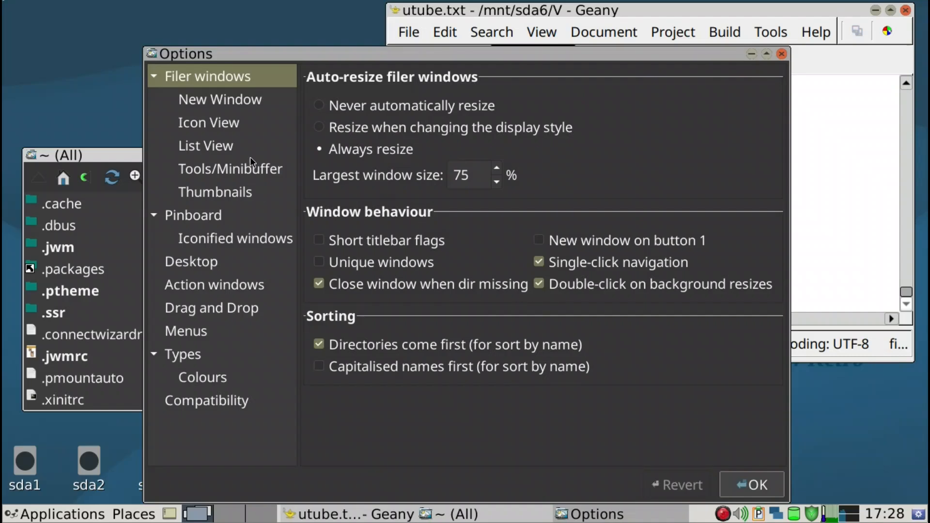
left_click(247, 100)
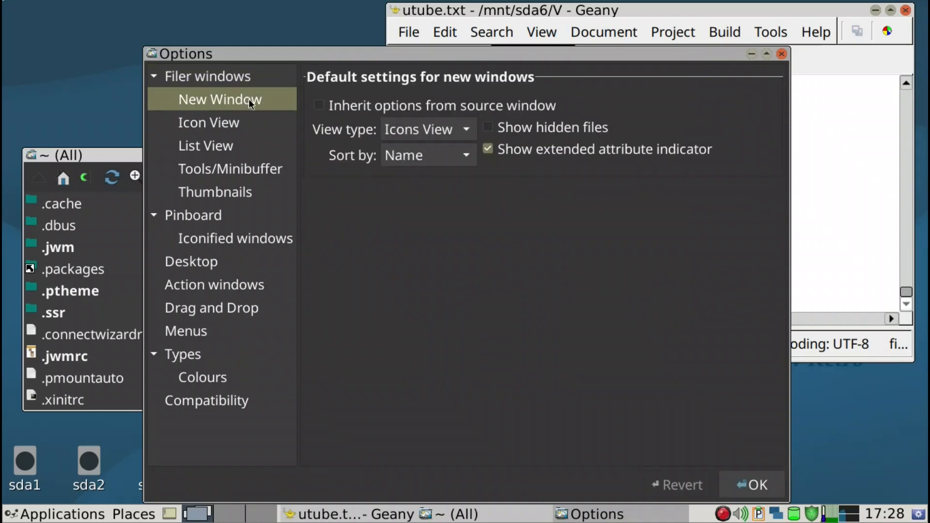
left_click(320, 106)
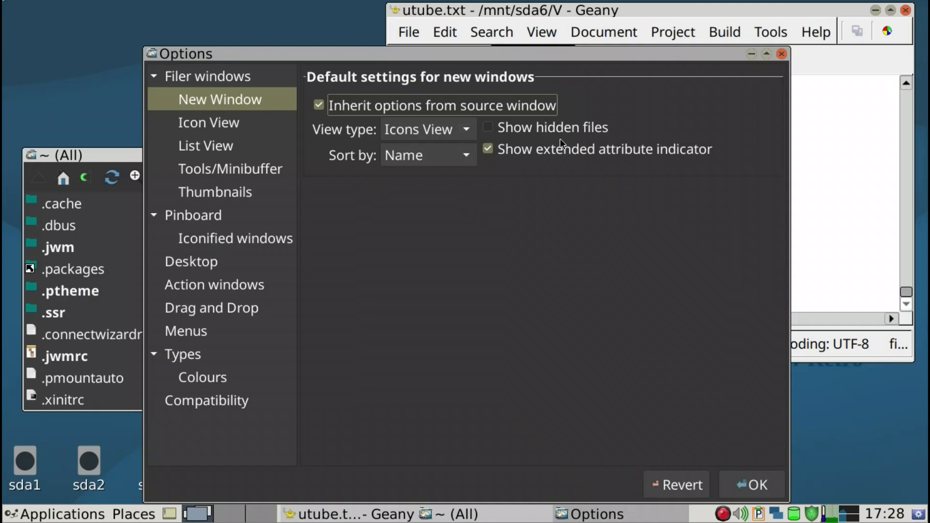
left_click(486, 127)
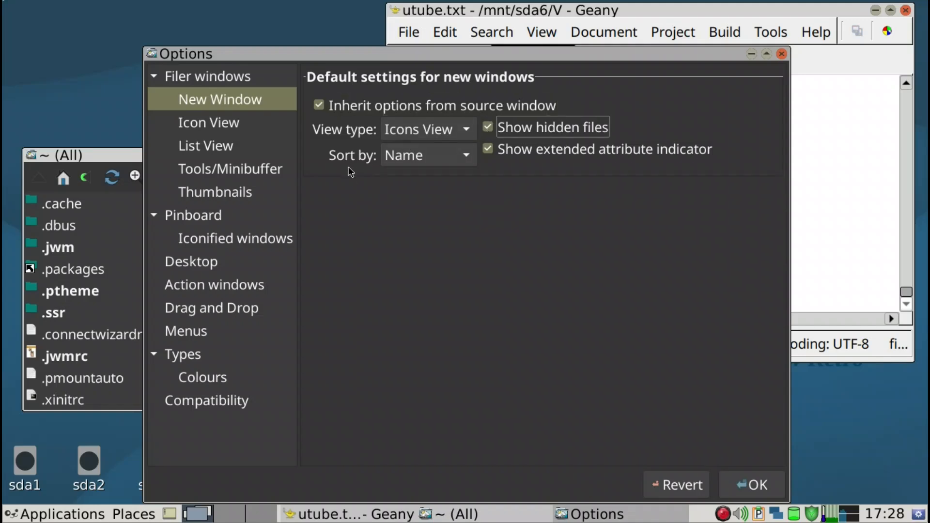
Step: Set the default size for Icon View to Small Icons
left_click(221, 123)
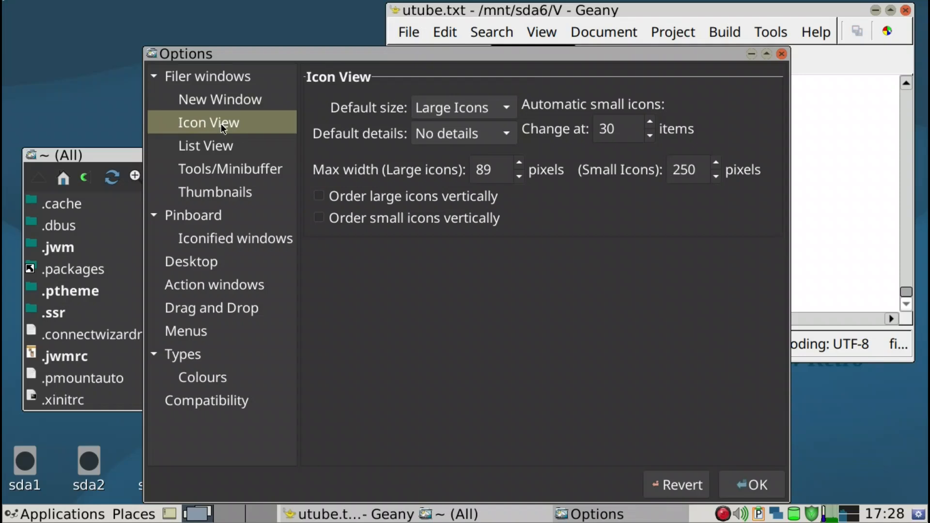
left_click_drag(298, 53, 359, 44)
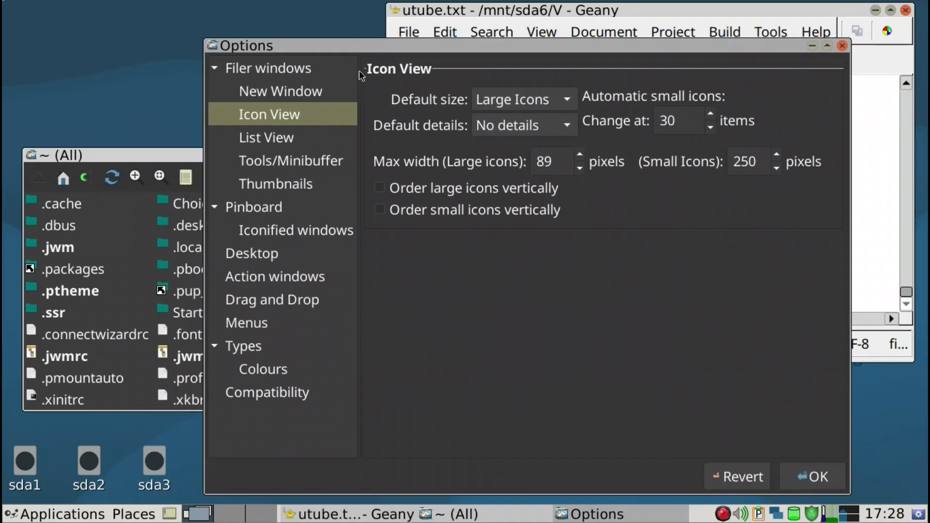
left_click(514, 103)
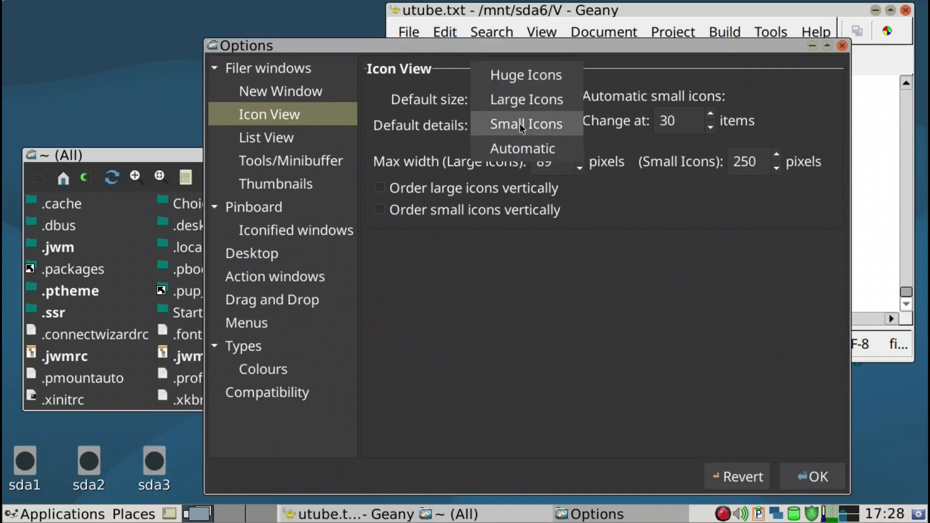
left_click(519, 124)
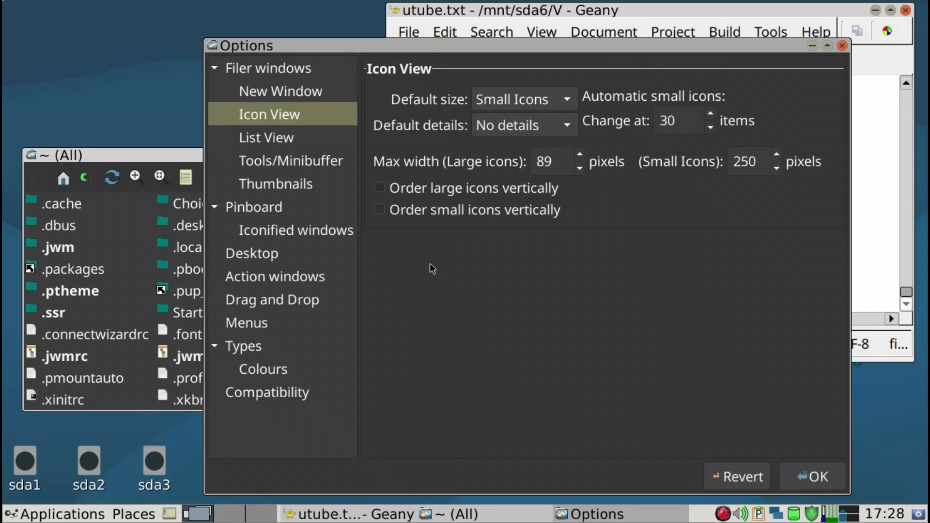
Step: Preview the home folder as a detailed list and exclude the Group column in the List View options
left_click(289, 139)
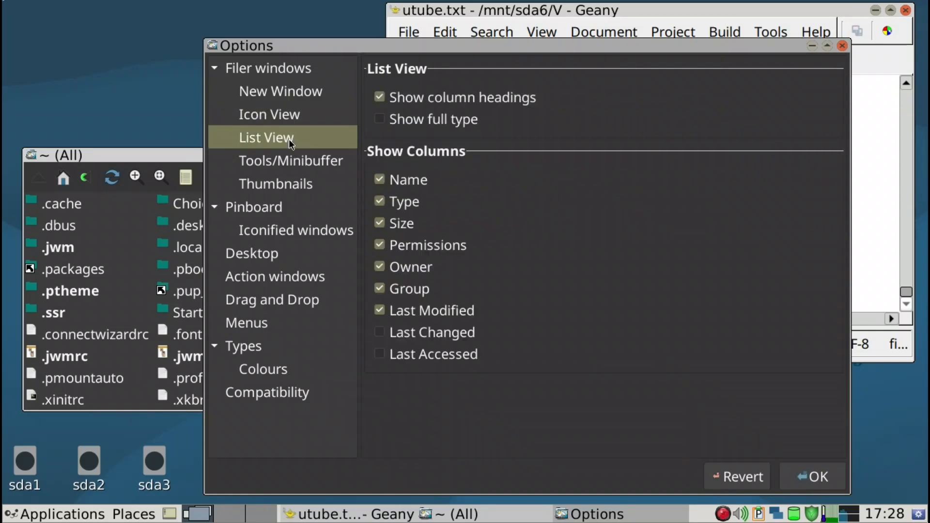
left_click(141, 161)
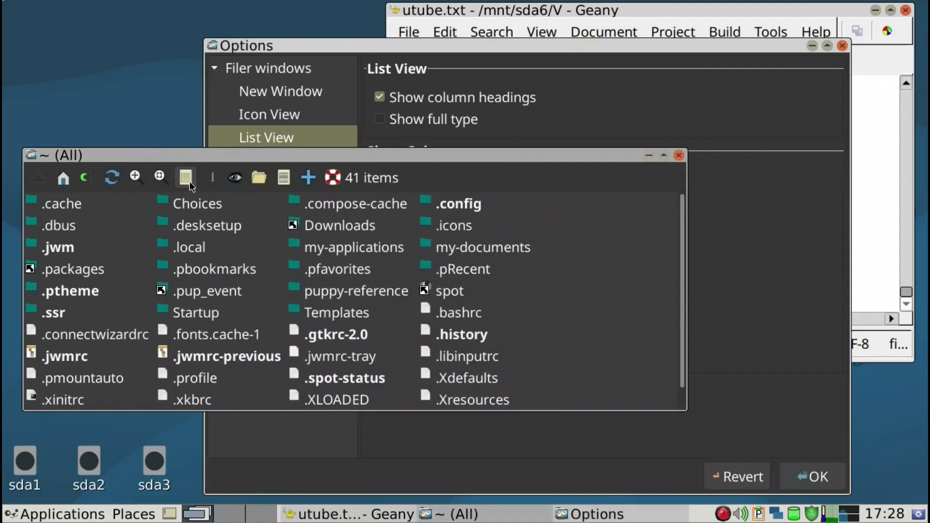
left_click(188, 180)
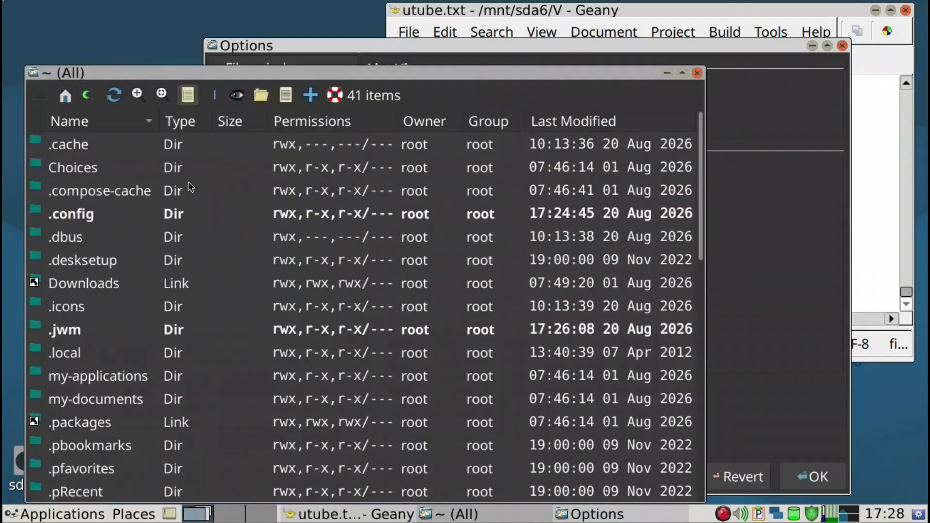
left_click(189, 103)
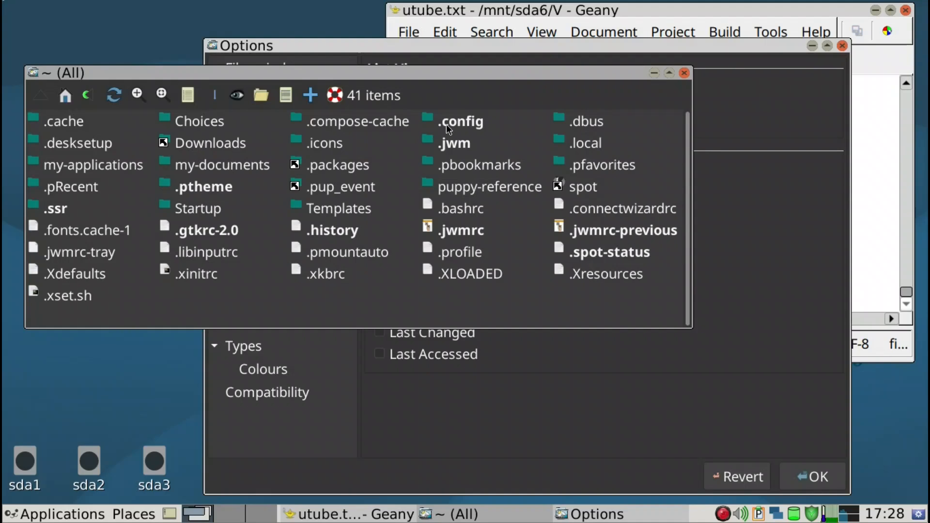
left_click(464, 47)
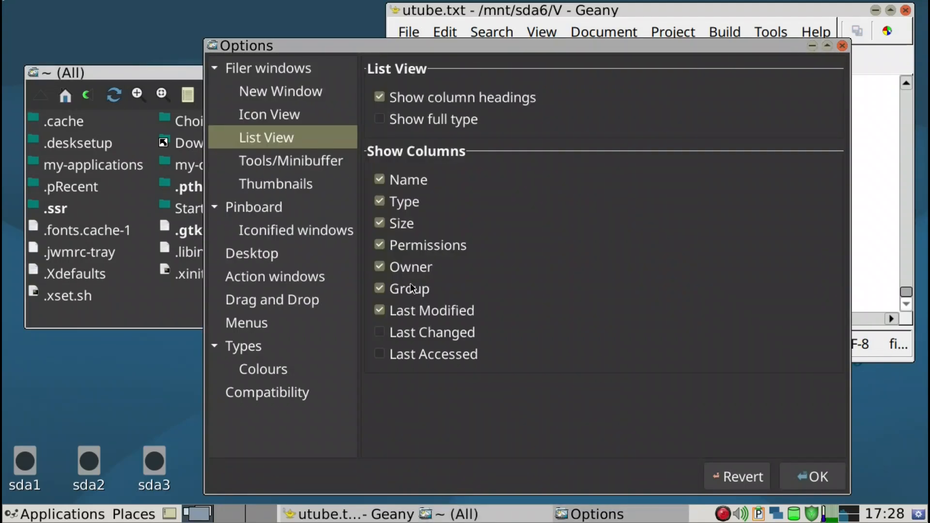
left_click(383, 287)
Step: Set the toolbar type for filer windows to No toolbar and open the Thumbnails options
left_click(316, 158)
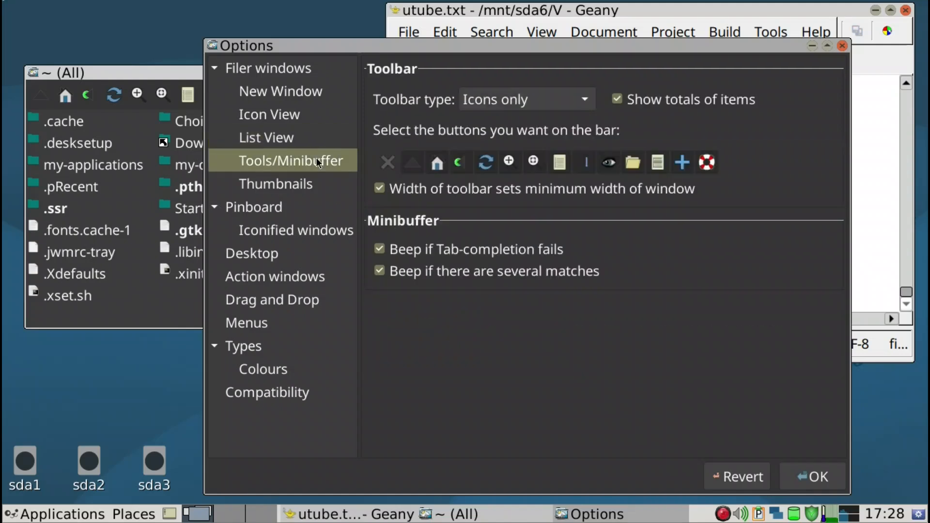
left_click_drag(175, 68, 174, 79)
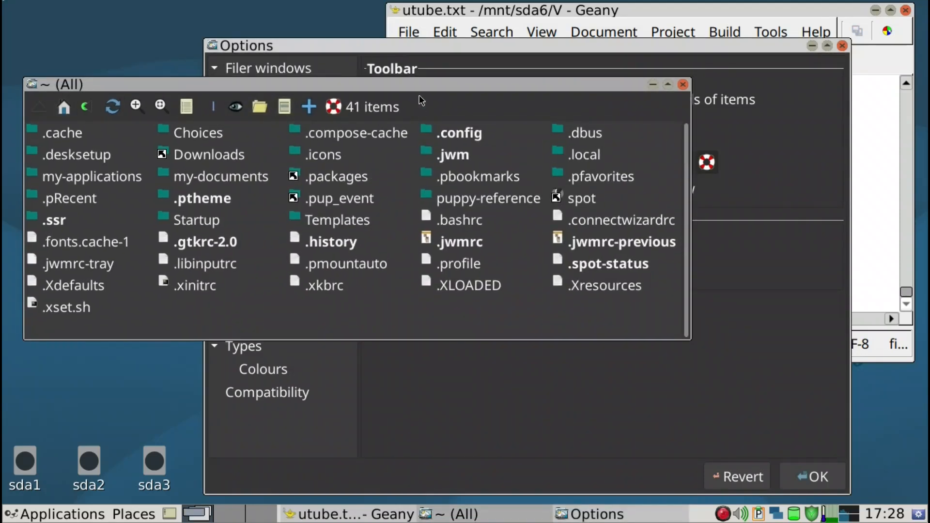
left_click(422, 55)
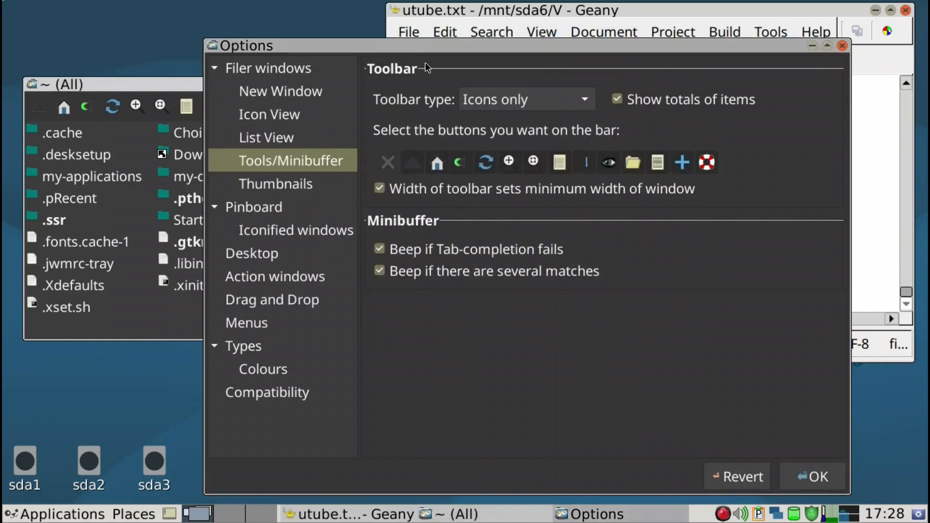
left_click(499, 101)
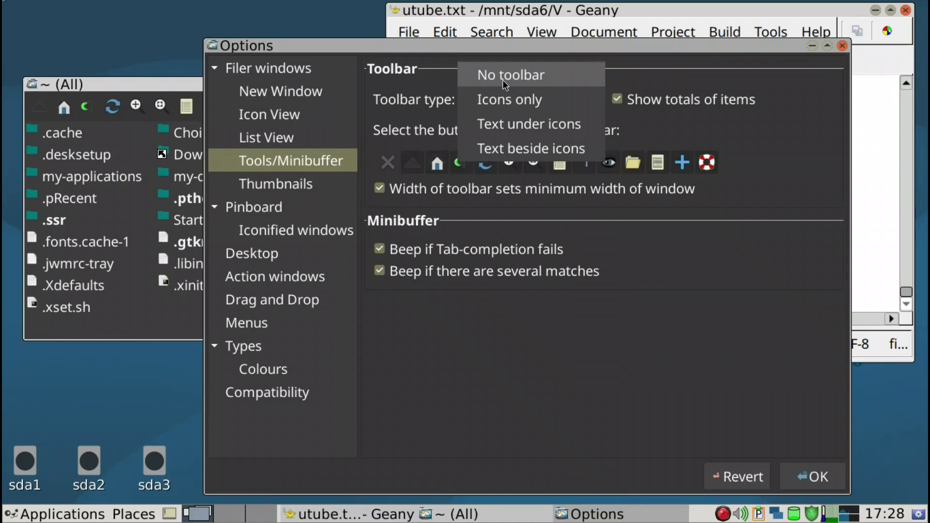
left_click(502, 80)
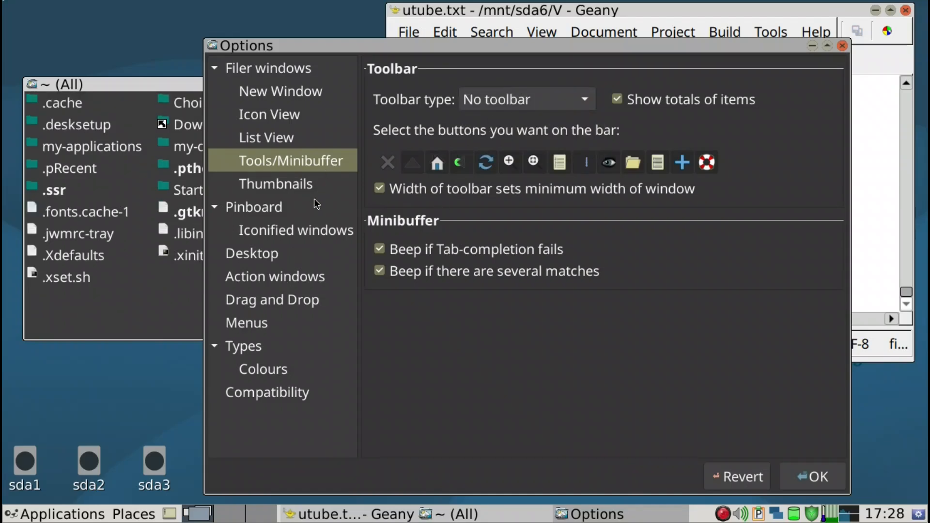
left_click(311, 183)
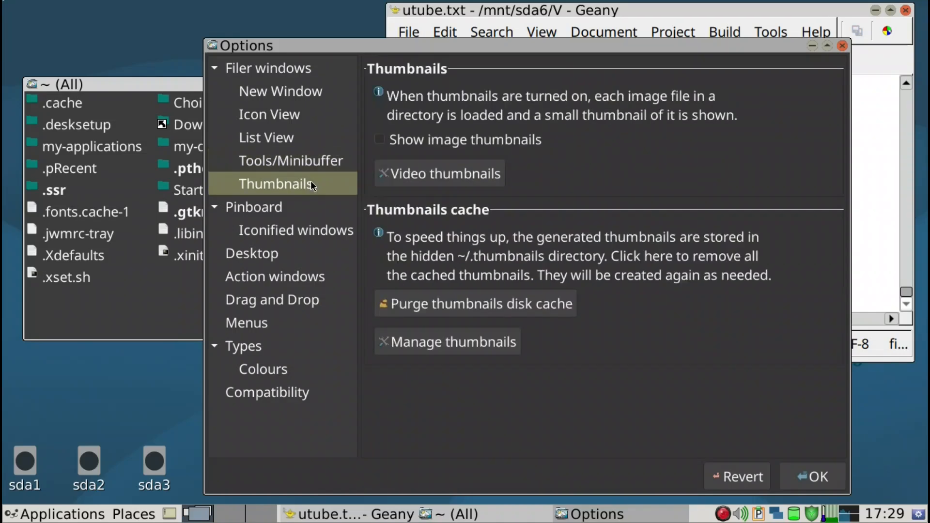
Step: Turn on image thumbnails and set the pinboard to No shadow for text with a Coarse icon grid step
left_click(401, 140)
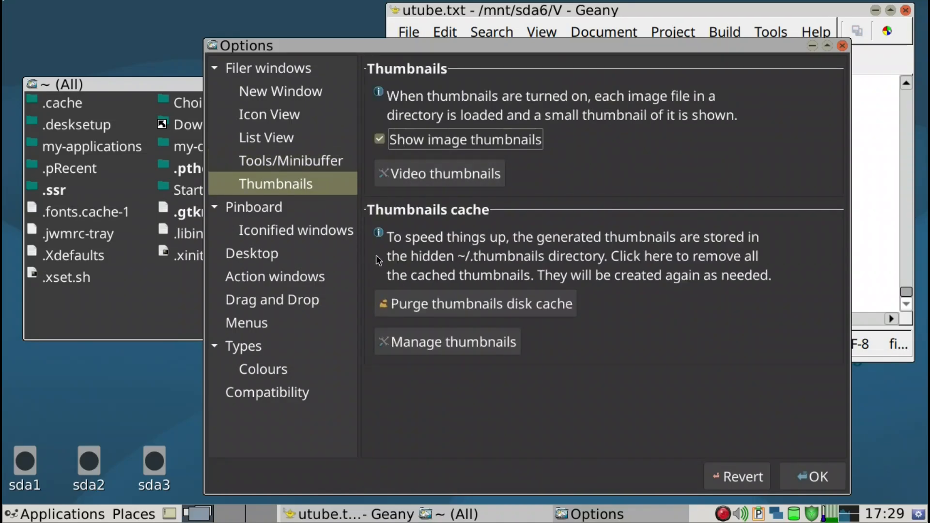
left_click(297, 213)
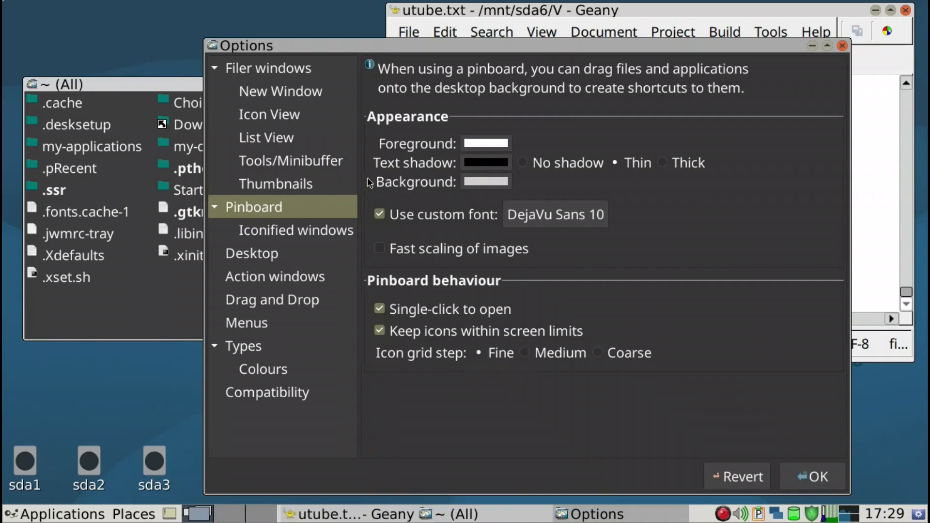
key("super+d")
key("super+d")
left_click(523, 162)
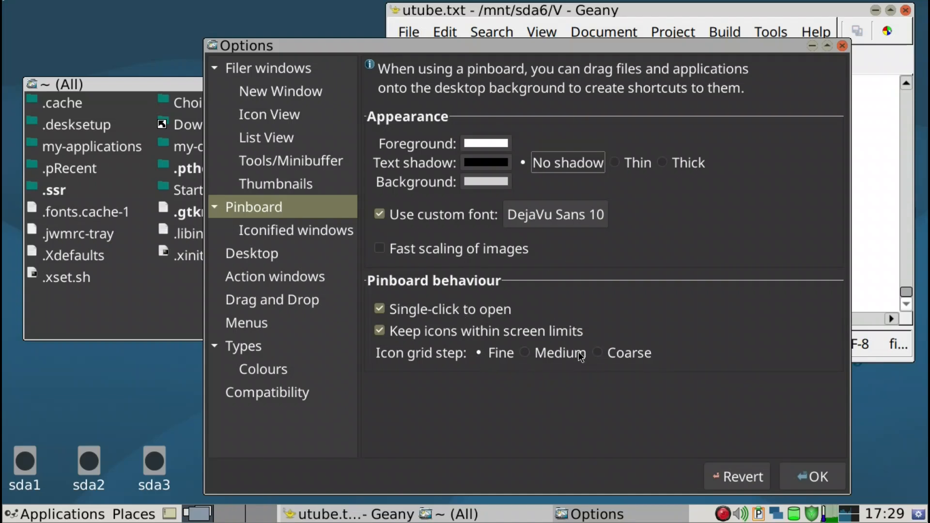
left_click(597, 352)
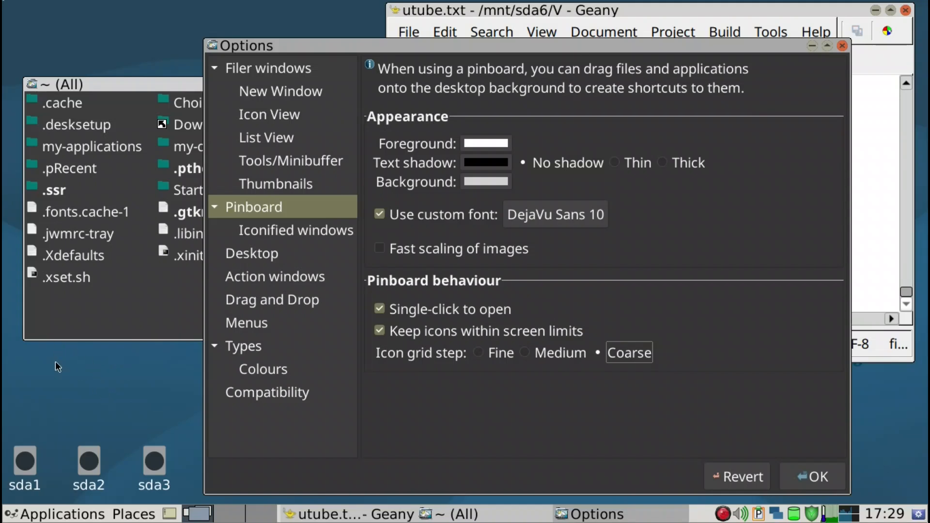
Step: In the Action windows options, auto-start Delete and enable the Force, Brief, Recurse, Merge, Newer and Ignore Older defaults
left_click(294, 231)
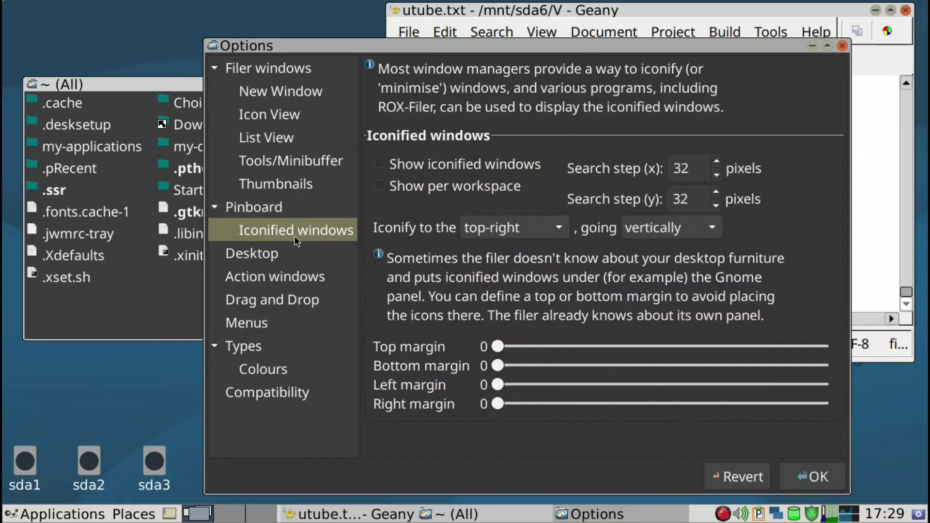
left_click(291, 262)
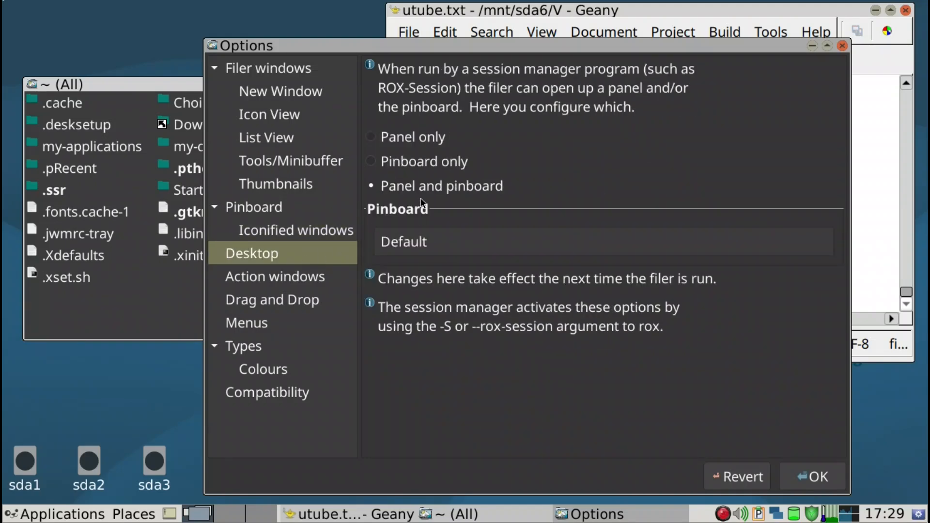
left_click(309, 277)
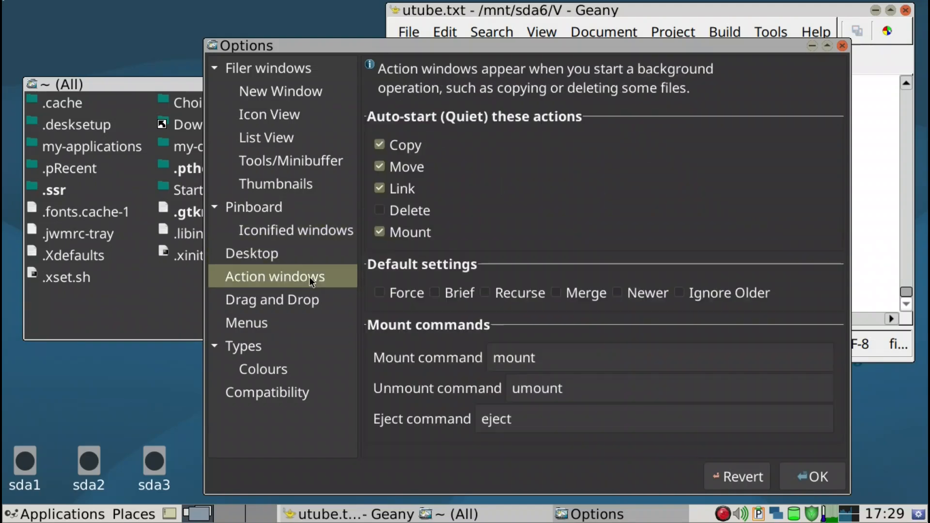
left_click(378, 213)
left_click(403, 293)
left_click(454, 295)
left_click(516, 294)
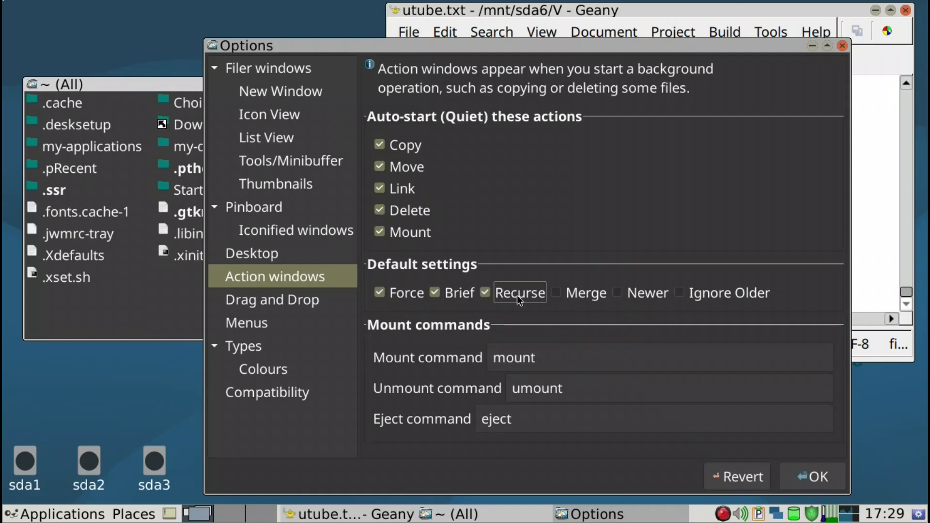
left_click(577, 294)
left_click(632, 295)
left_click(693, 299)
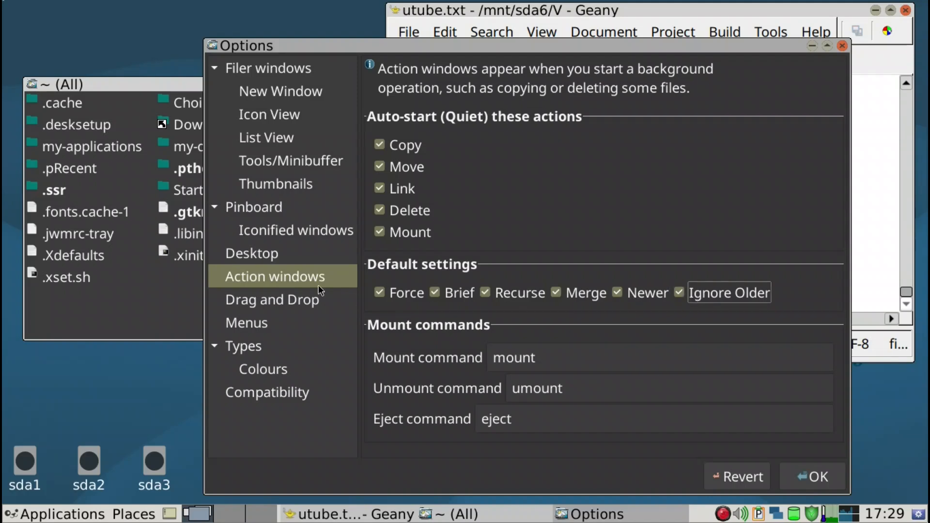
Step: Set the download handler in the Drag and Drop options to "lxterminal -e wget $1"
left_click(305, 297)
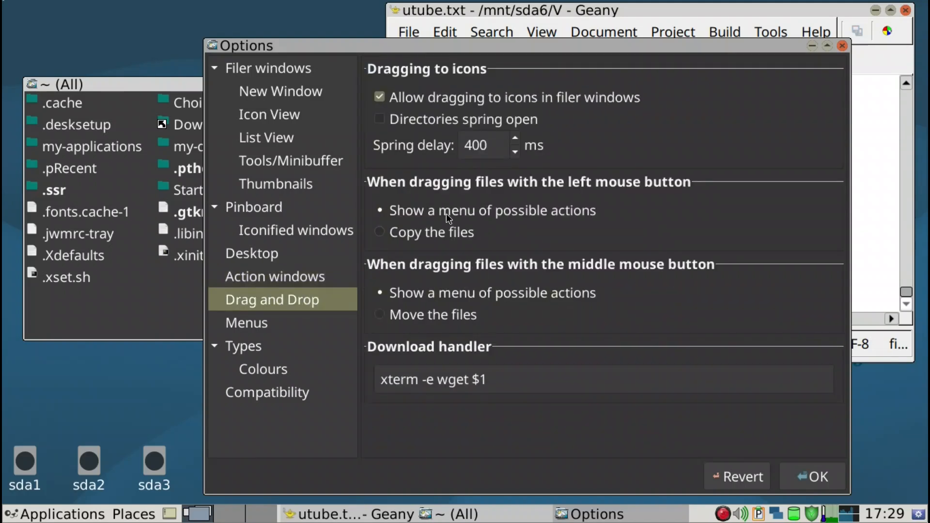
double_click(411, 379)
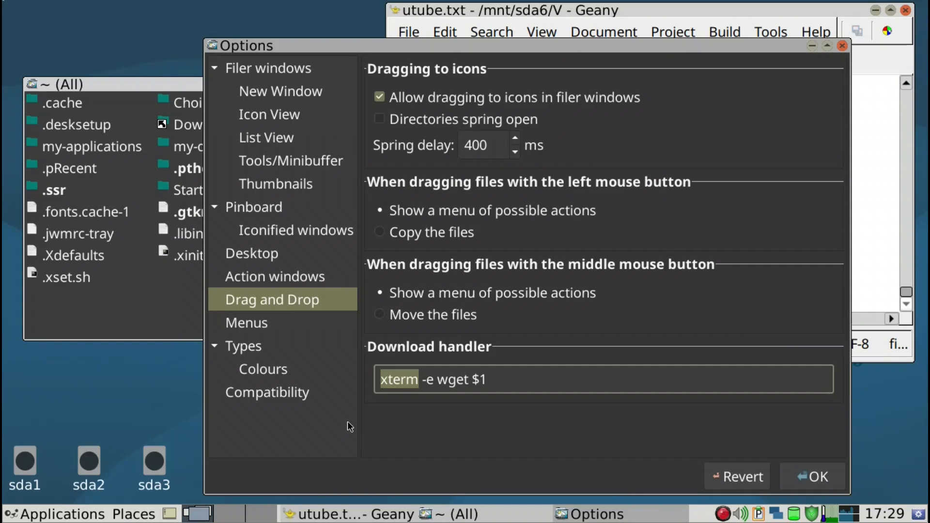
type("lxterminal")
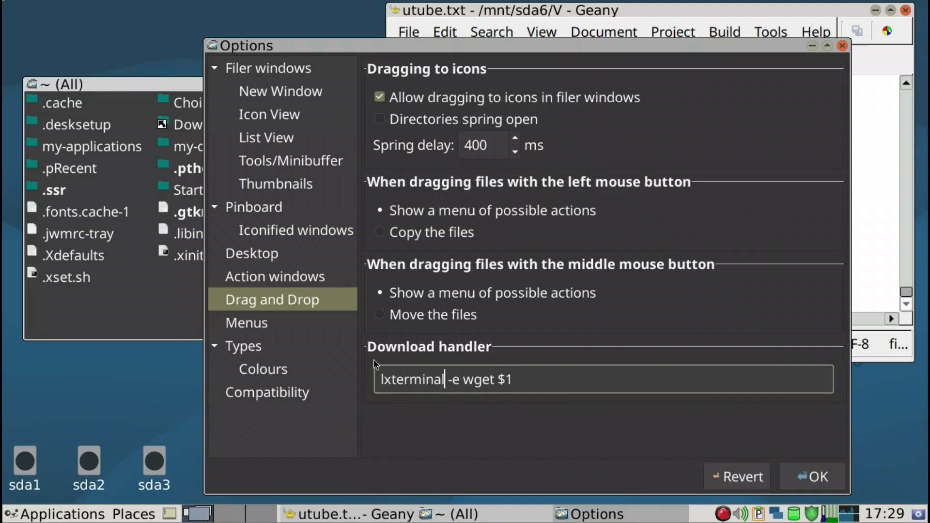
Step: Set the terminal emulator program in the Menus options to lxterminal
left_click(307, 324)
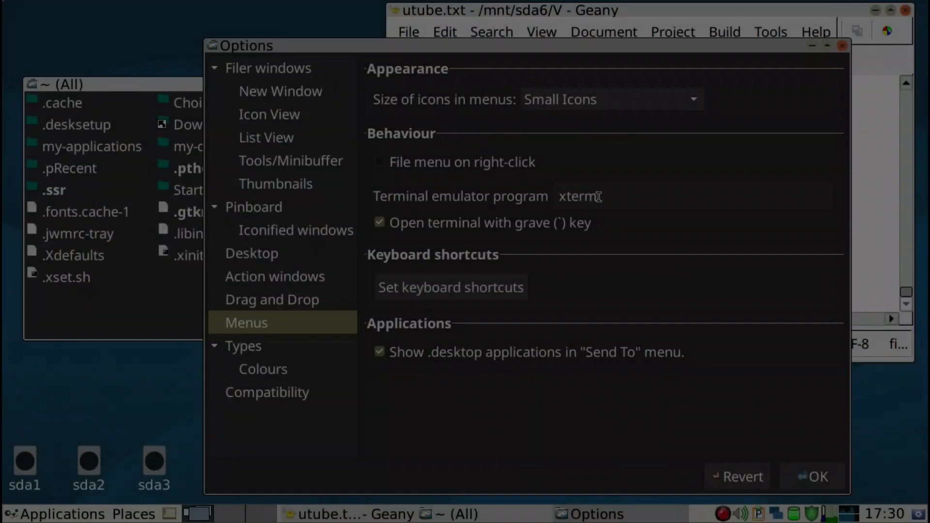
left_click_drag(598, 196, 544, 193)
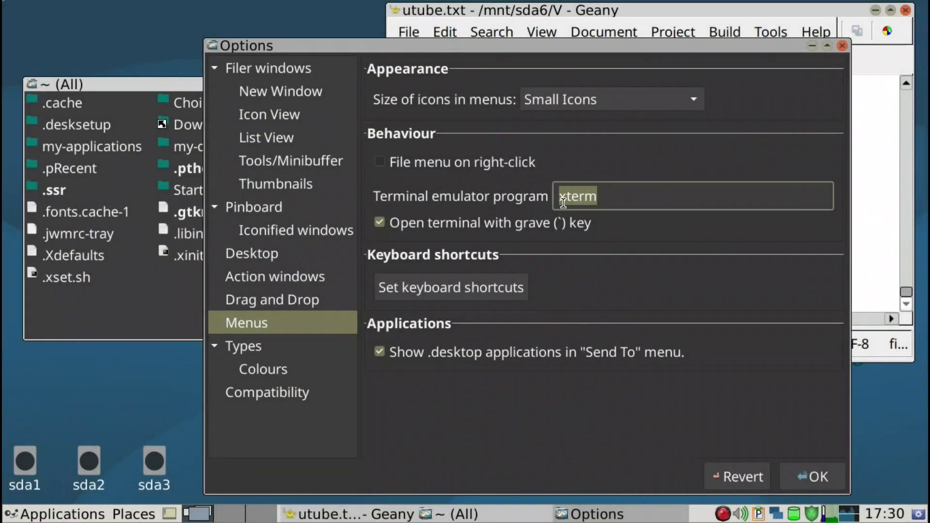
key("BackSpace")
type("lct")
key("BackSpace")
key("BackSpace")
key("BackSpace")
type("lxtr")
key("BackSpace")
type("erminal")
key("BackSpace")
key("BackSpace")
key("BackSpace")
key("BackSpace")
key("BackSpace")
type("minal")
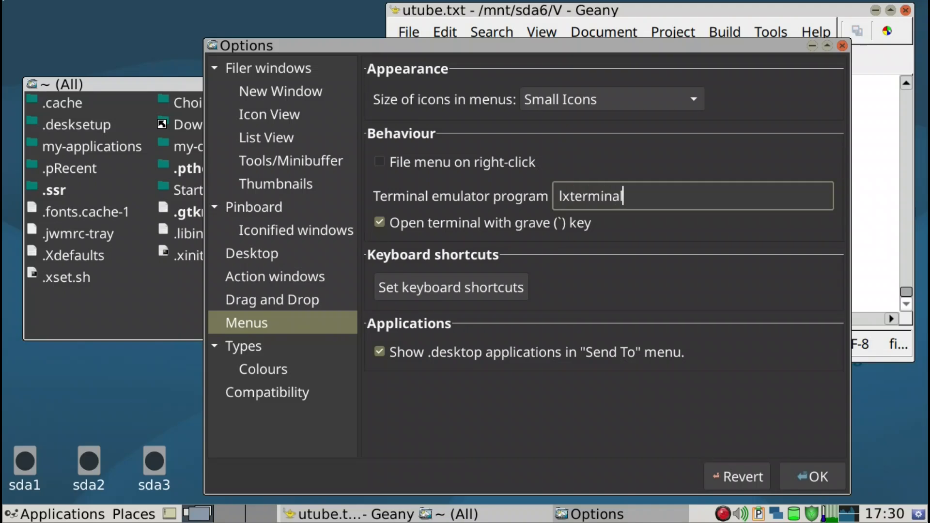
Step: Look through the Types, file type Colours and Compatibility options
left_click(275, 346)
left_click(288, 368)
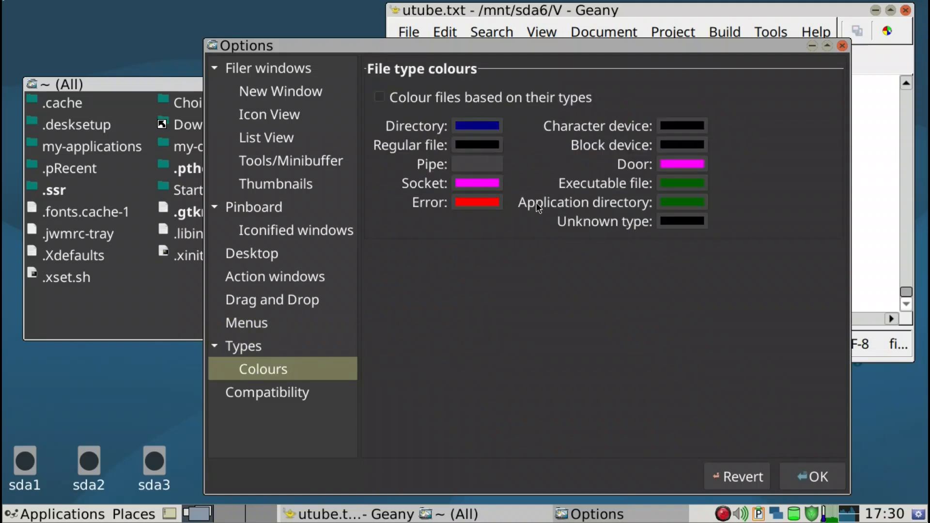
left_click(306, 393)
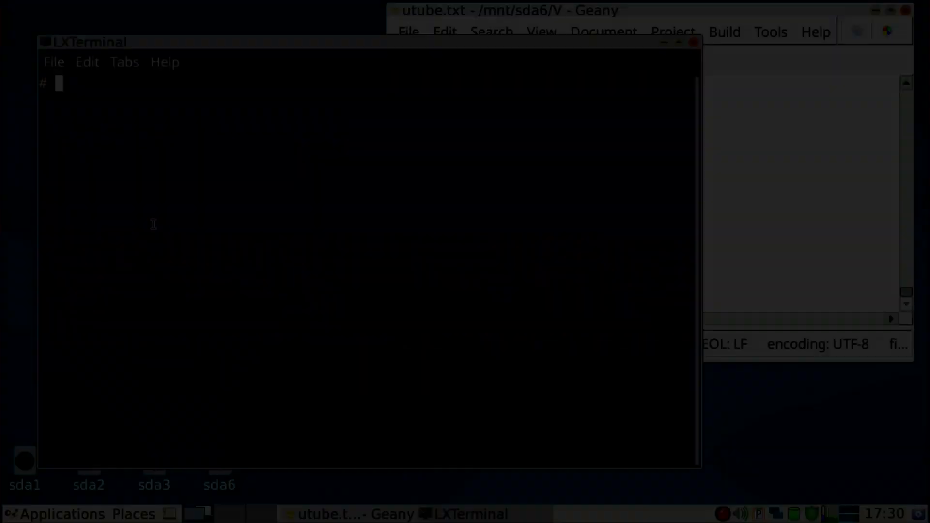
Step: In LXTerminal, run "rox /root/ /etc/ & exit" and move the two opened filer windows apart
type("rox ")
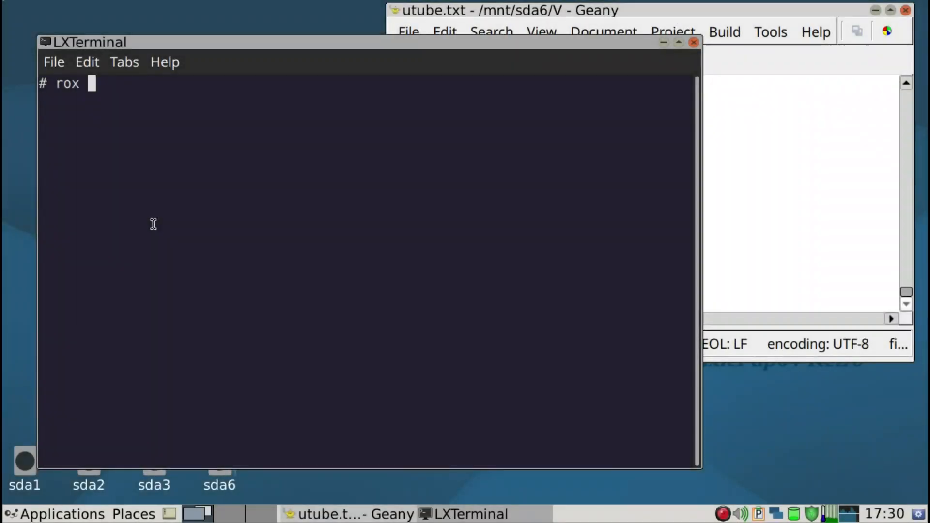
type("/root")
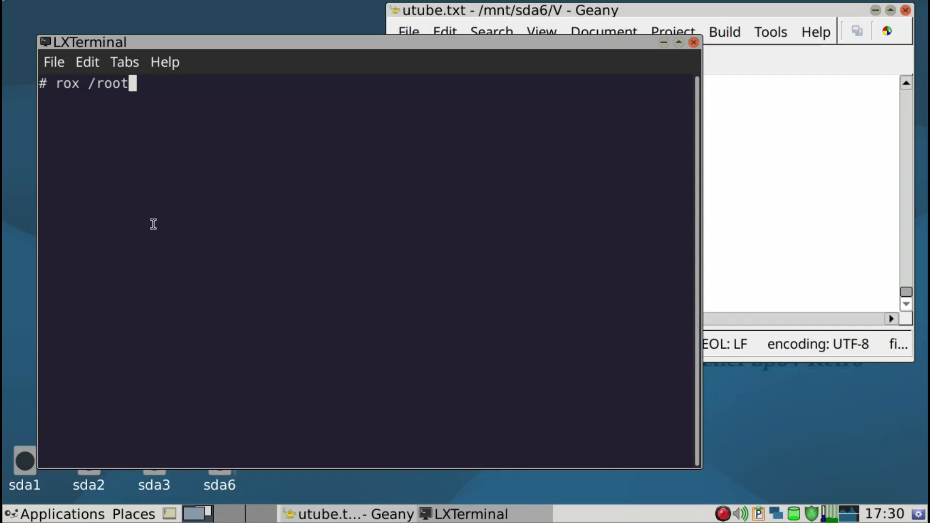
type("/ ")
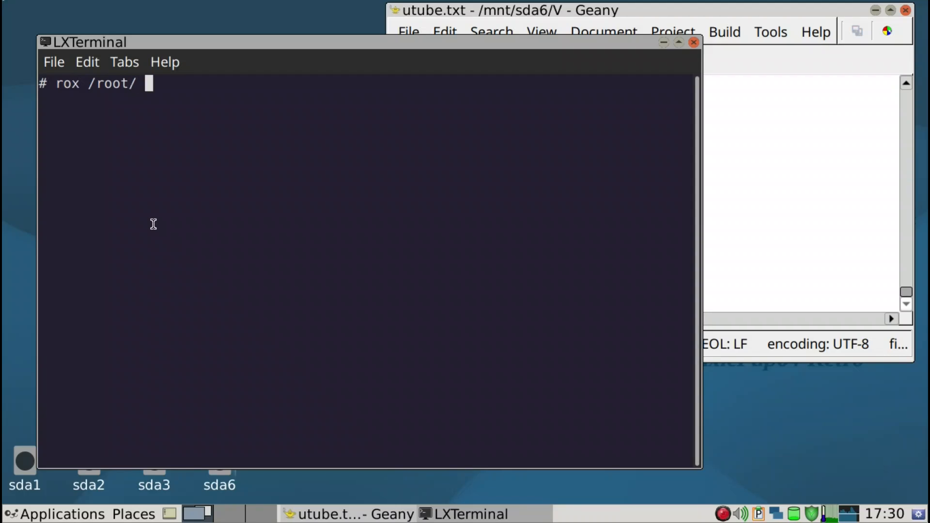
type("/etc")
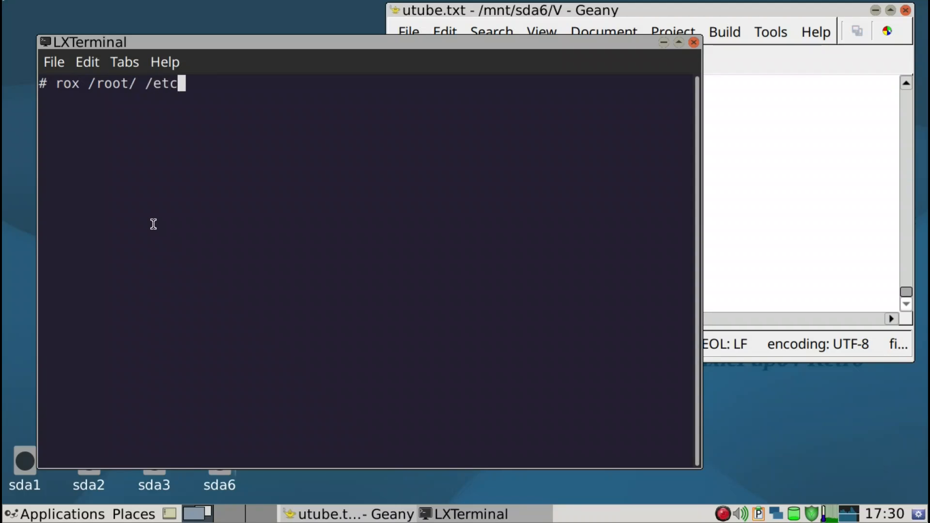
type("/ & exit")
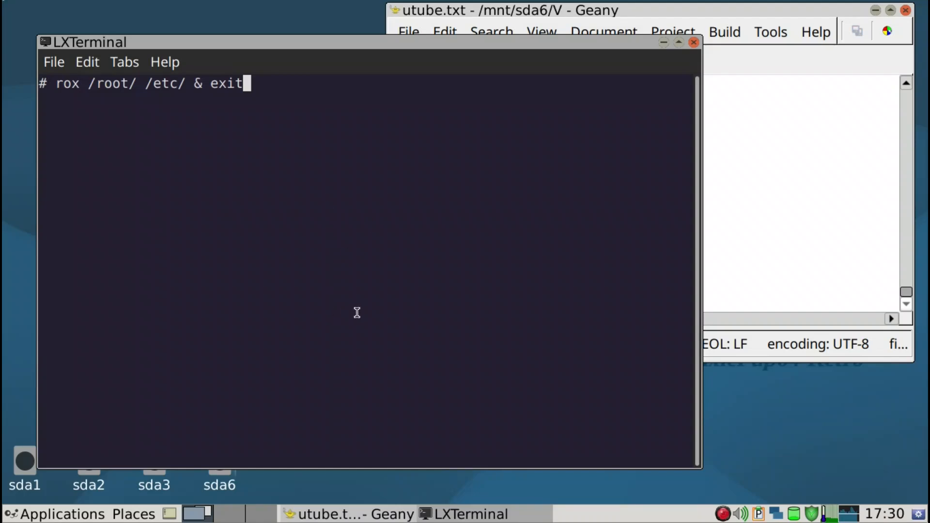
key("Return")
left_click_drag(441, 83, 665, 52)
left_click_drag(171, 56, 138, 88)
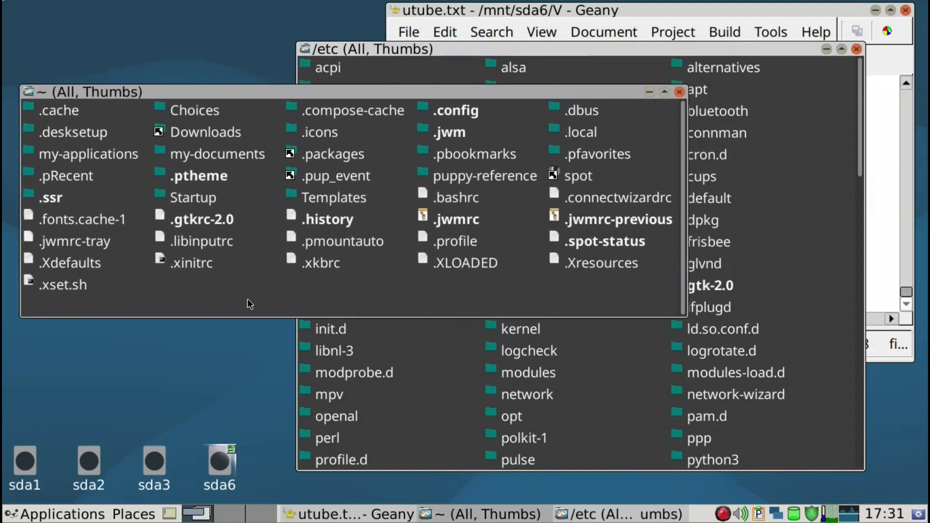